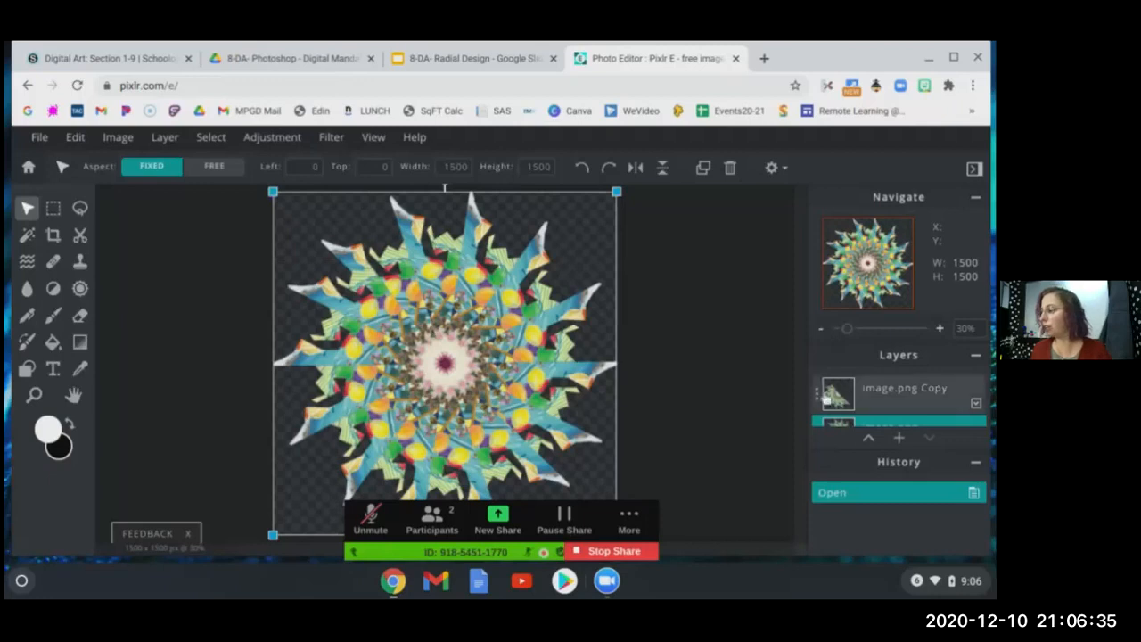
Merge the image.png Copy layer with the image.png layer into a single layer
left_click(975, 462)
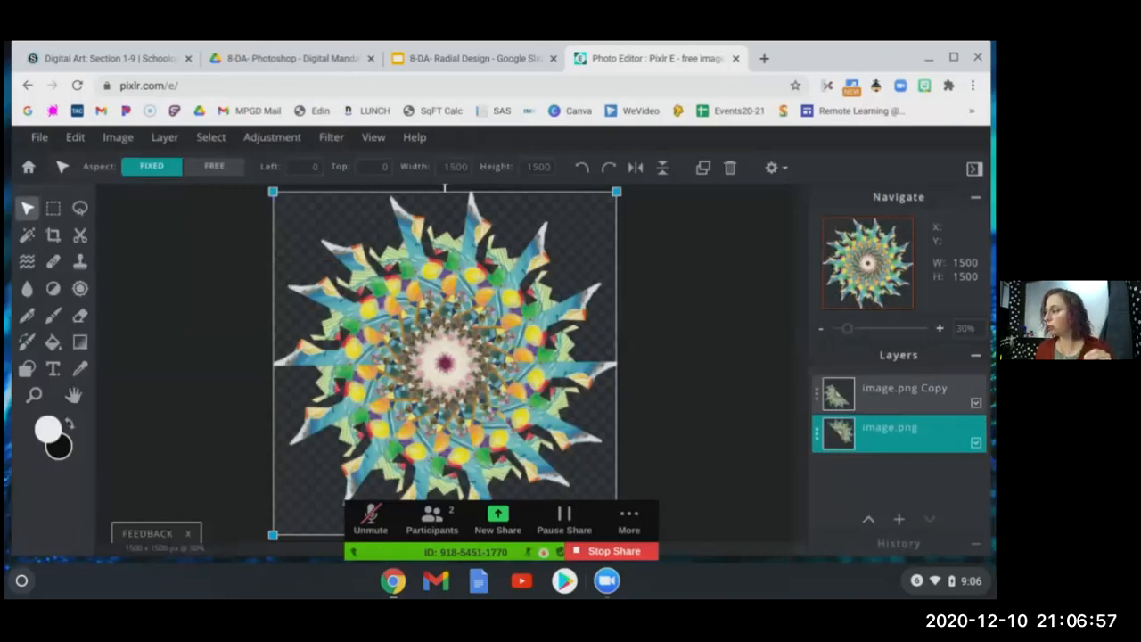
left_click(976, 402)
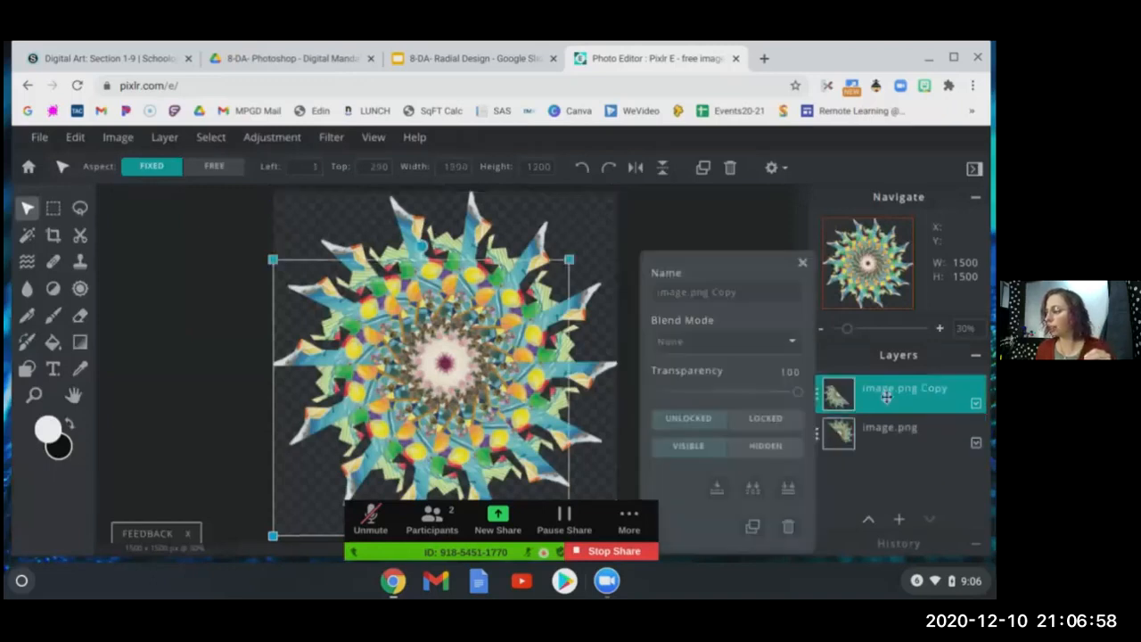
left_click(752, 489)
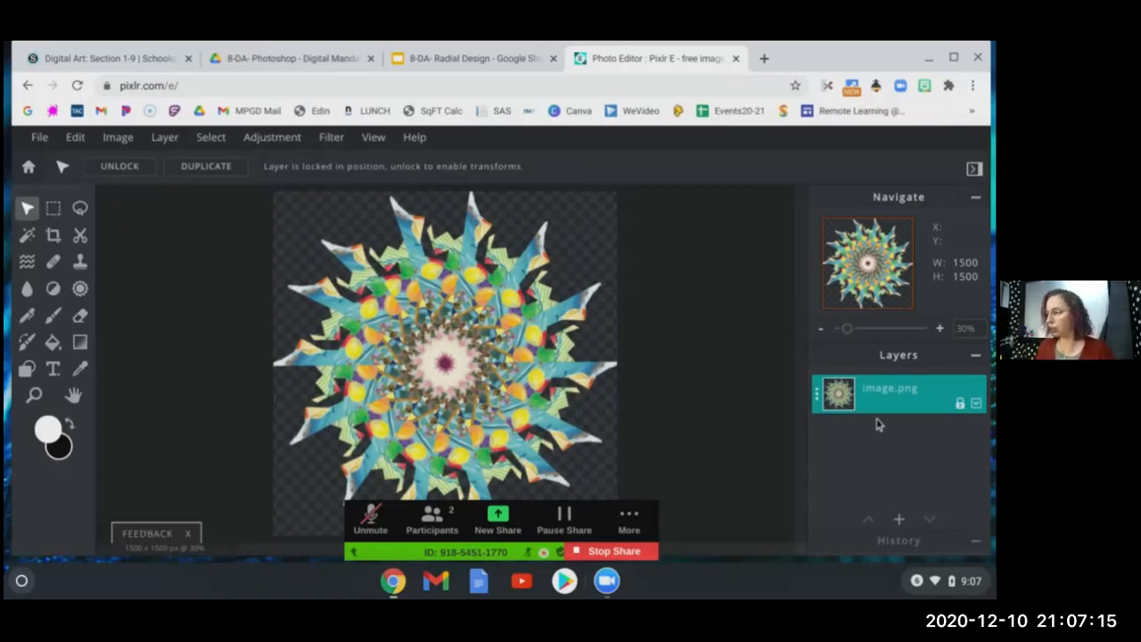
Add an empty layer and try to move it below the image.png layer
left_click(900, 518)
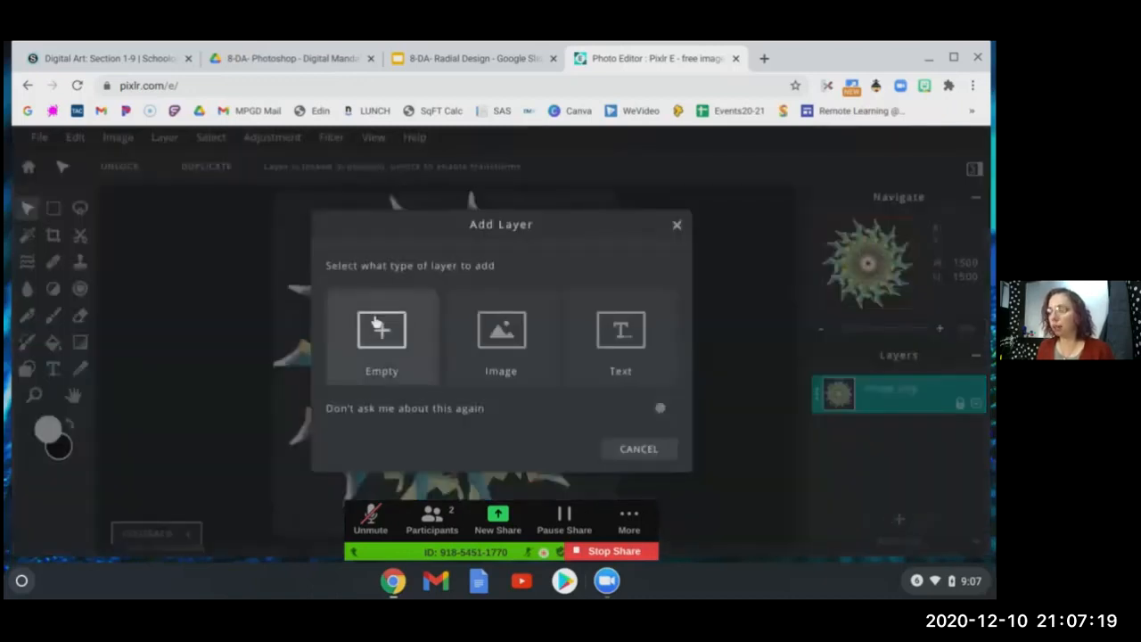
left_click(379, 323)
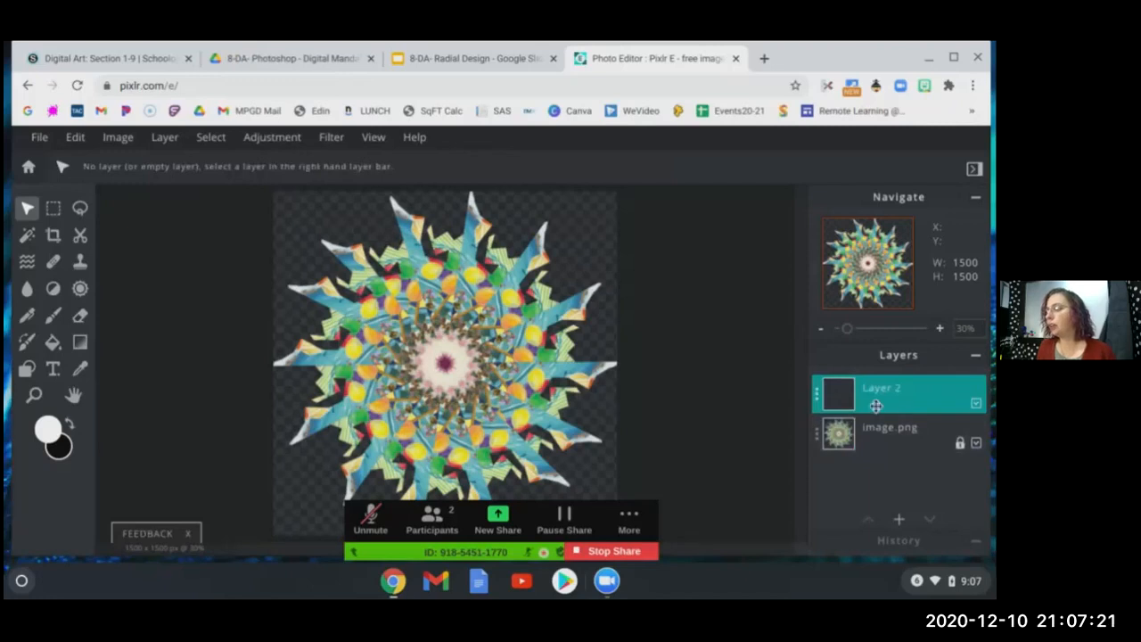
left_click_drag(876, 405, 888, 456)
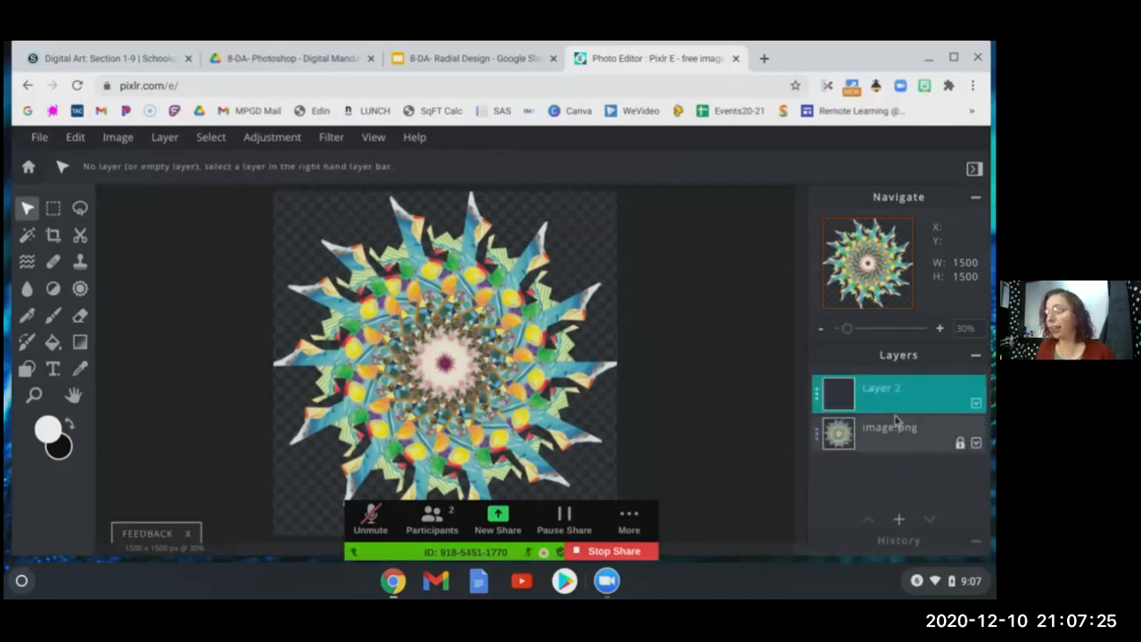
Unlock the image.png layer and move the empty Layer 2 beneath it
left_click(961, 448)
left_click(960, 448)
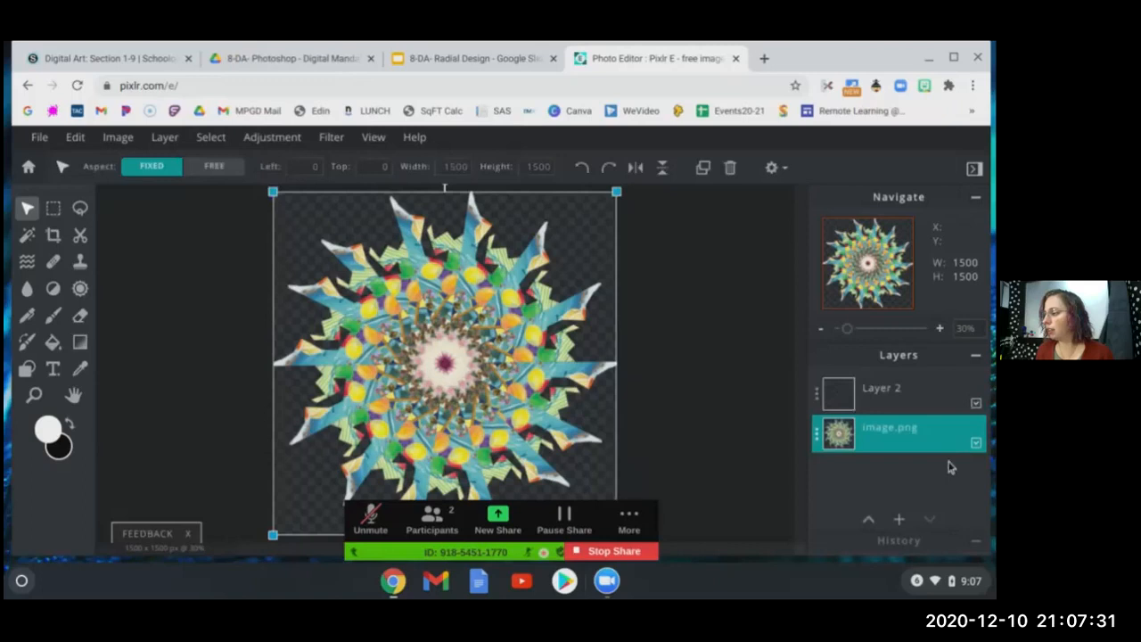
left_click(899, 396)
left_click_drag(904, 389, 912, 446)
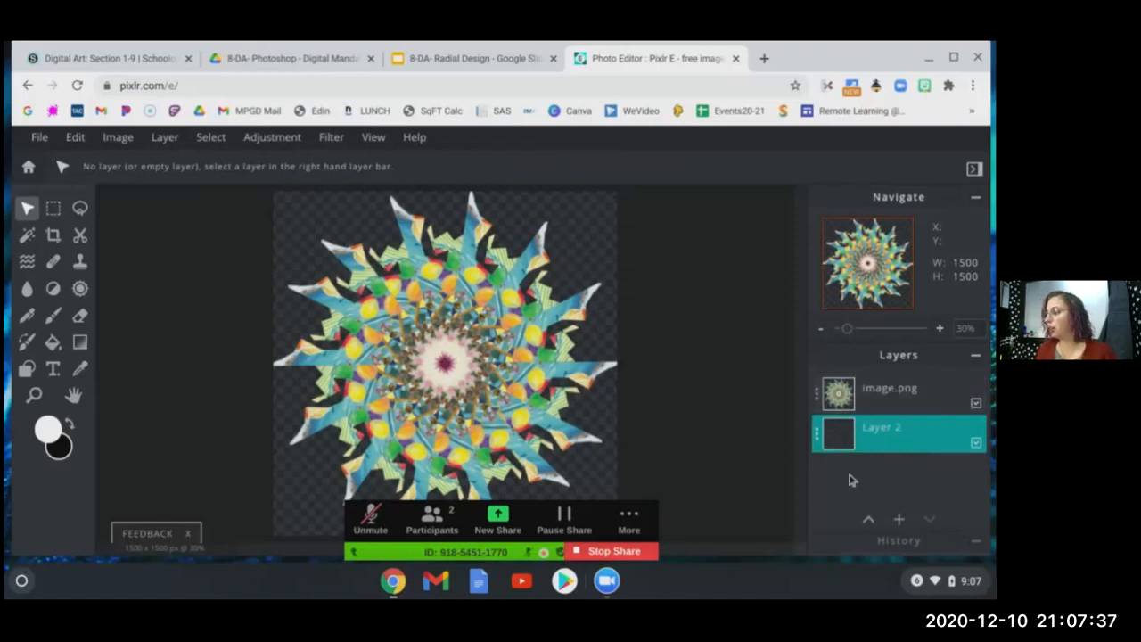
Select the whole canvas with a rectangular marquee and fill Layer 2 with light yellow-green (#DAF158)
left_click(53, 209)
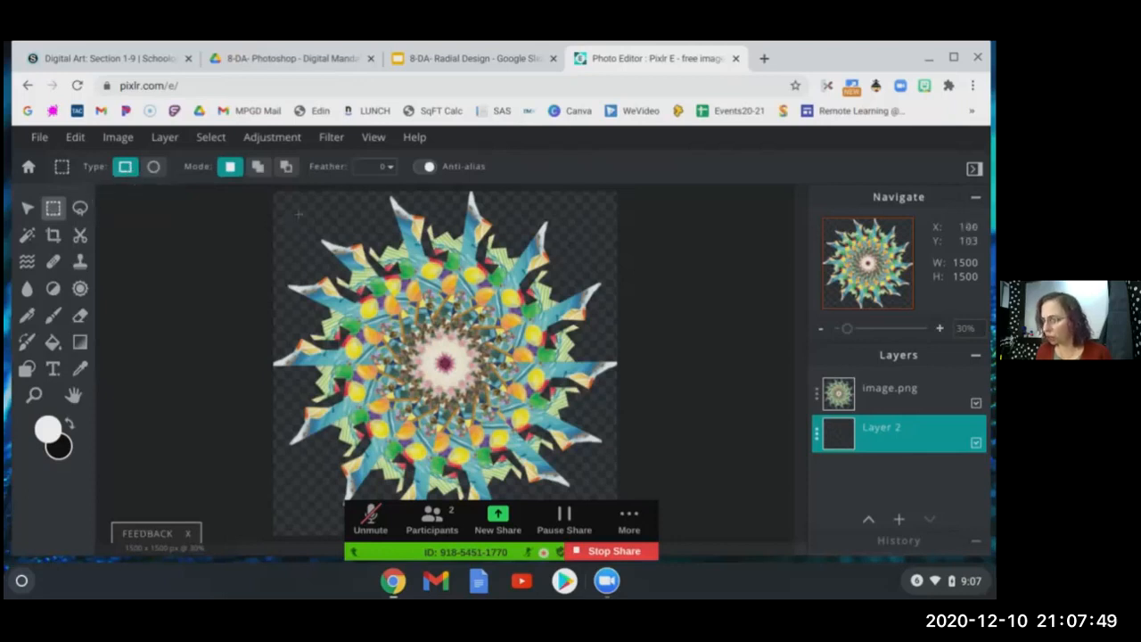
left_click_drag(270, 188, 673, 552)
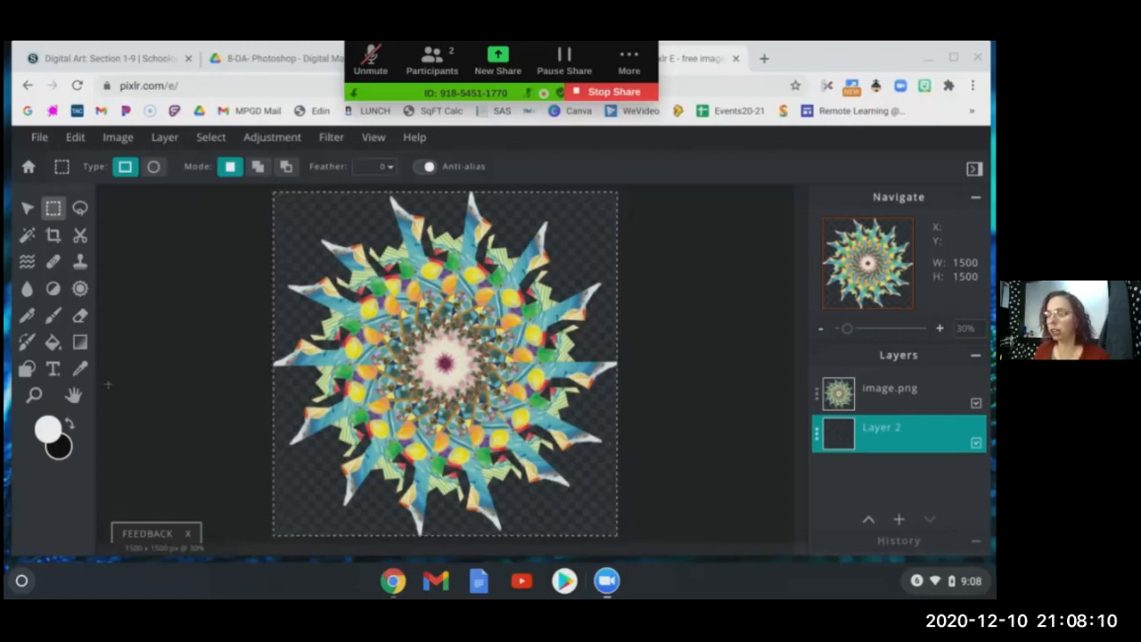
left_click(52, 346)
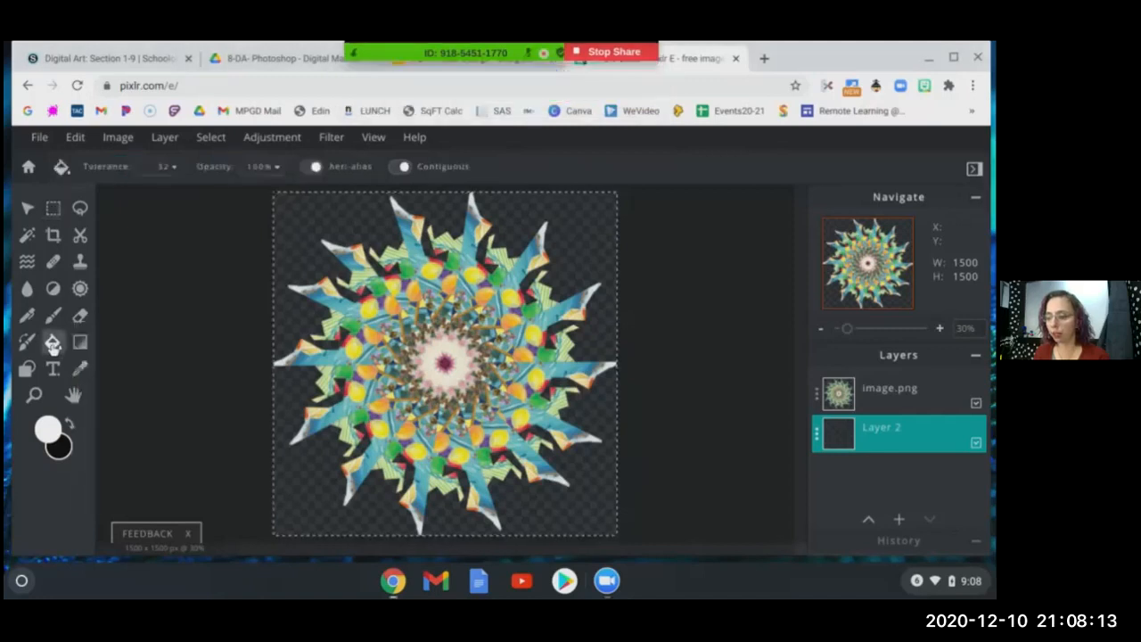
left_click(52, 434)
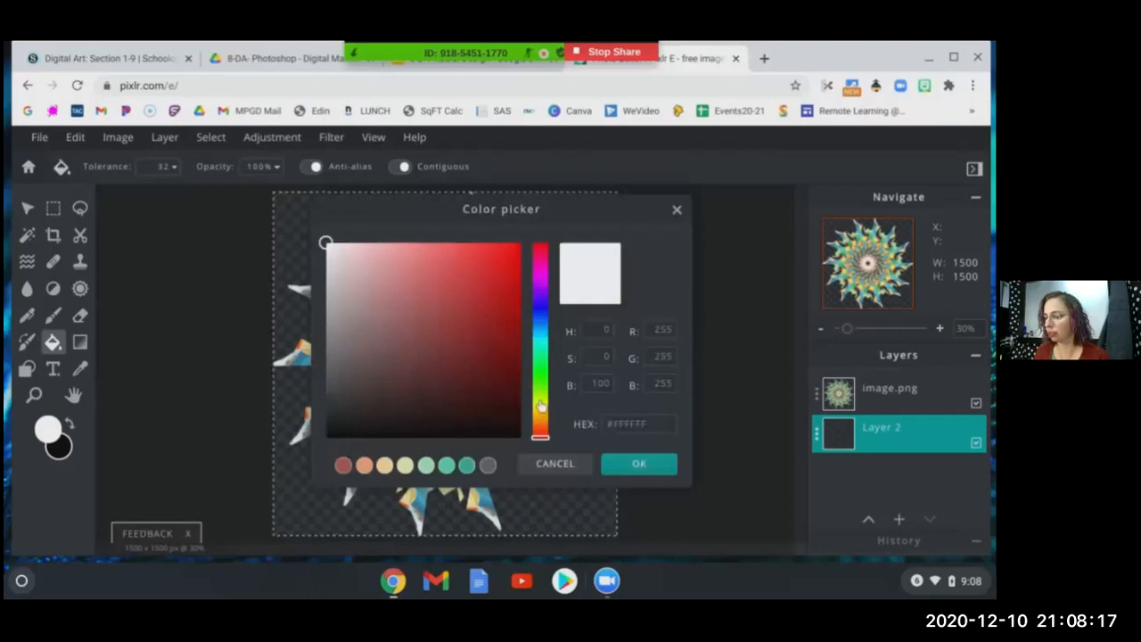
left_click(541, 402)
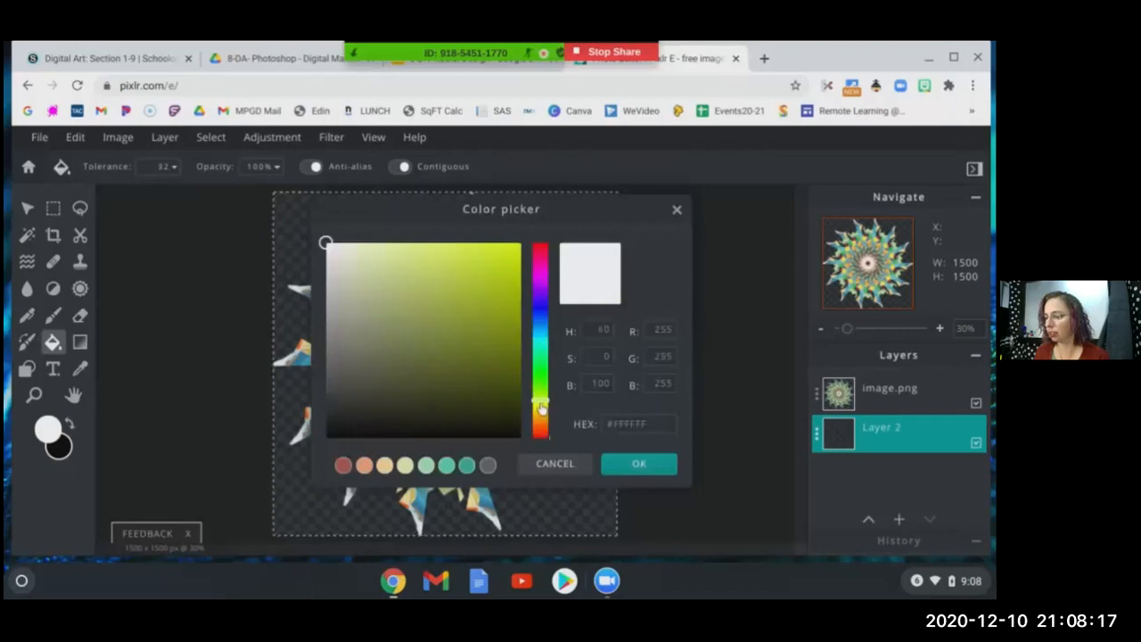
left_click(460, 280)
left_click(637, 465)
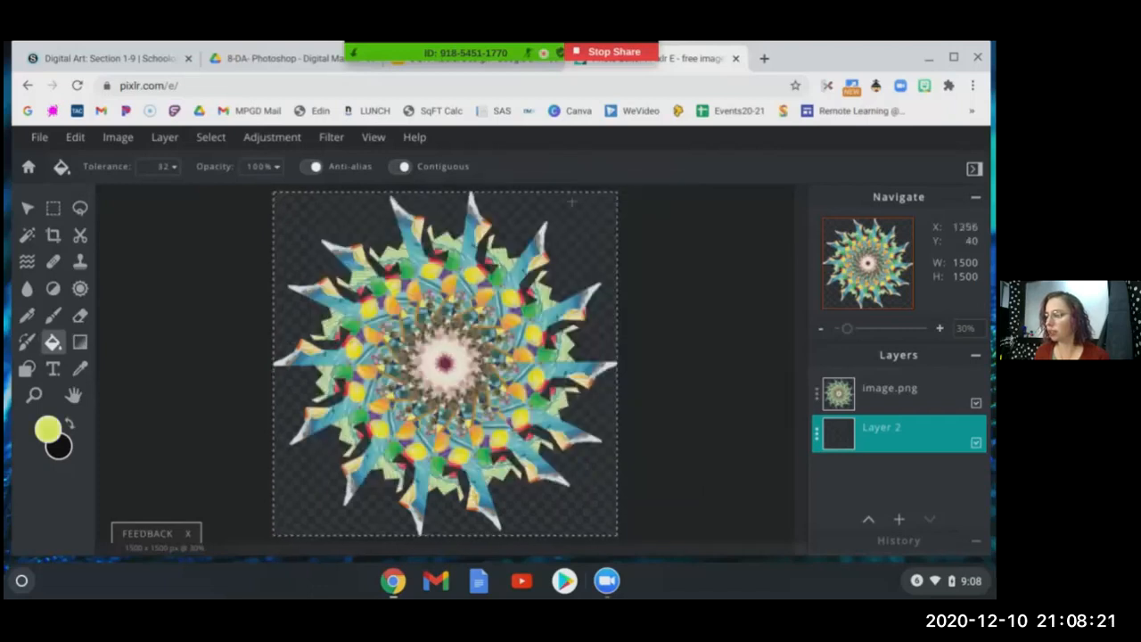
left_click(590, 230)
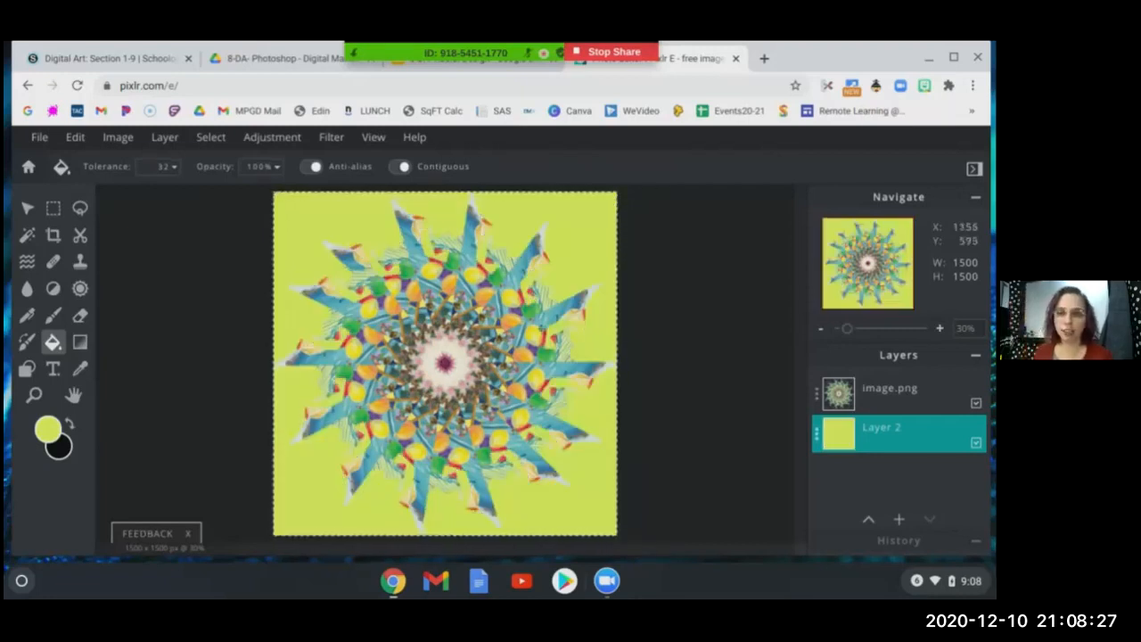
Activate the Gradient tool with the radial type and dismiss the advertisement banner
left_click(80, 344)
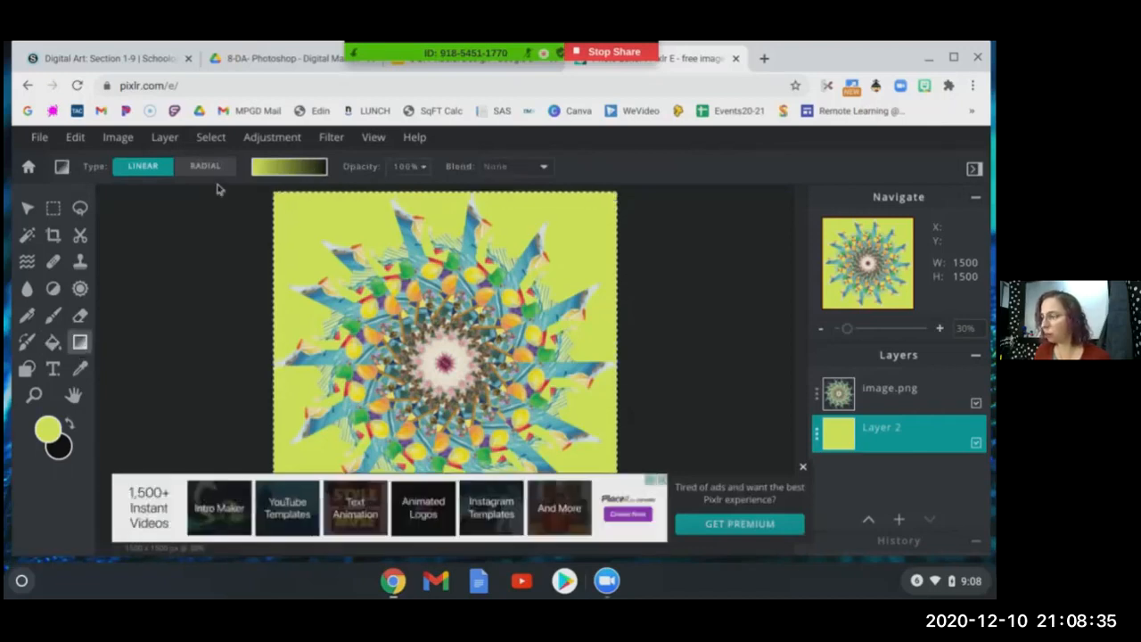
left_click(803, 467)
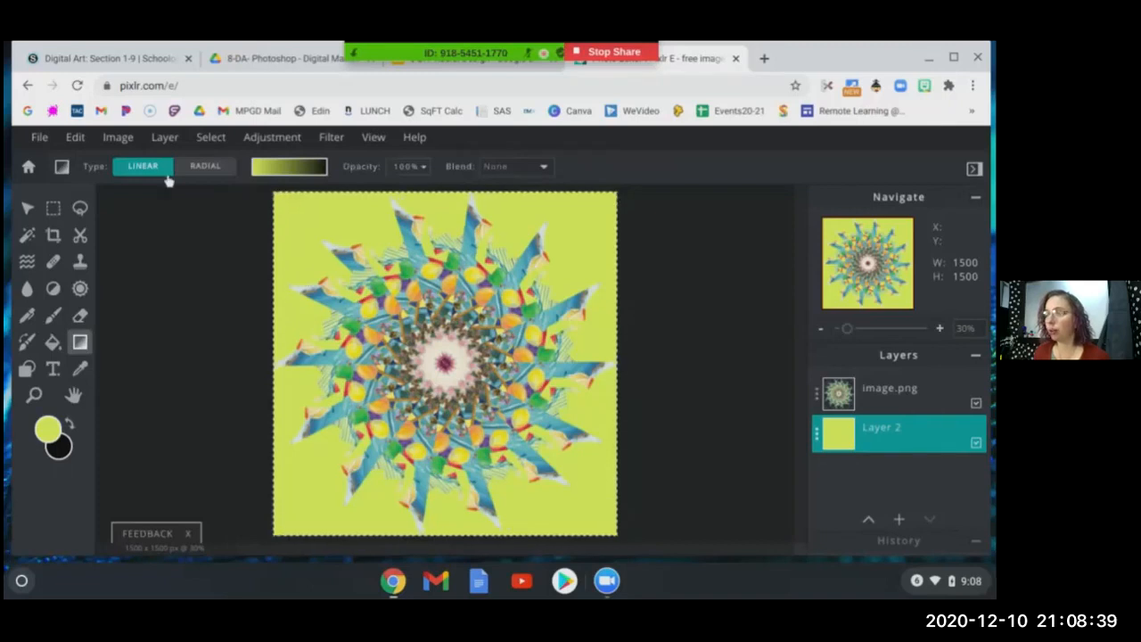
left_click(206, 169)
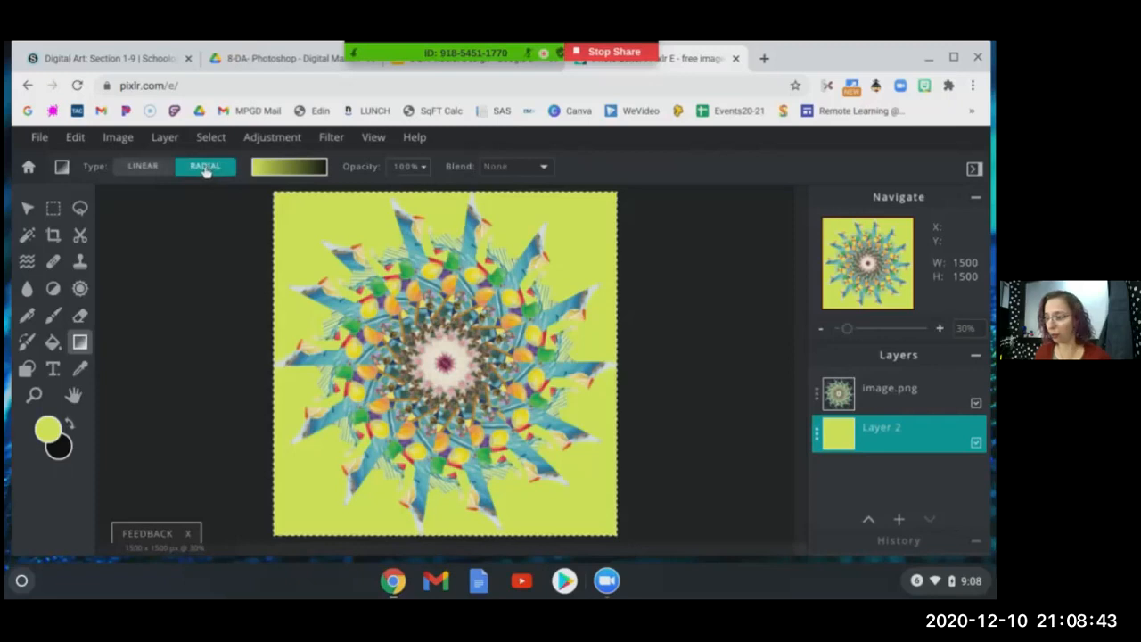
Add a third color stop about one-fifth along the gradient, keeping the other two stops near the ends
left_click(294, 176)
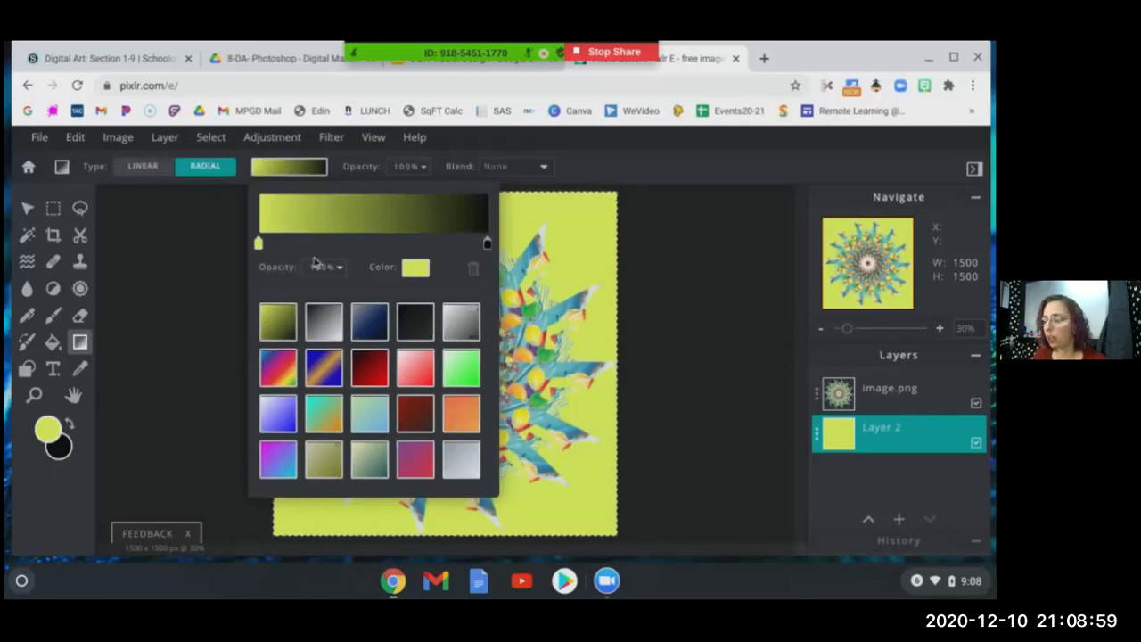
mouse_move(259, 250)
left_mouse_down()
mouse_move(467, 242)
mouse_move(258, 246)
left_mouse_up()
left_click_drag(487, 246, 328, 287)
left_click_drag(325, 245, 479, 233)
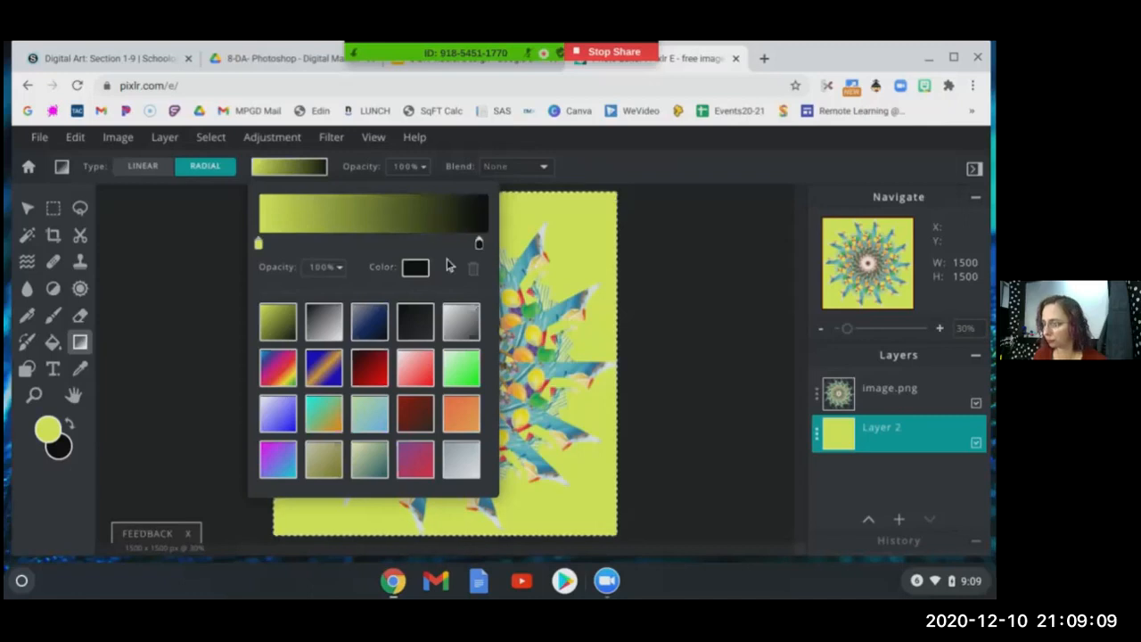
left_click_drag(262, 246, 273, 246)
left_click(310, 245)
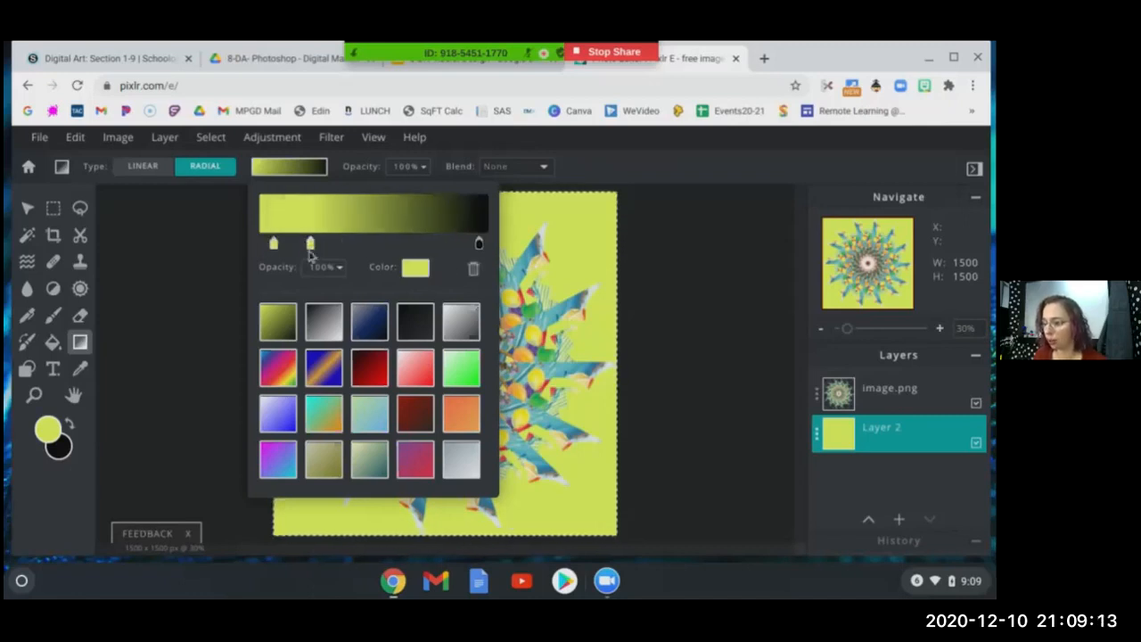
left_click_drag(273, 246, 261, 250)
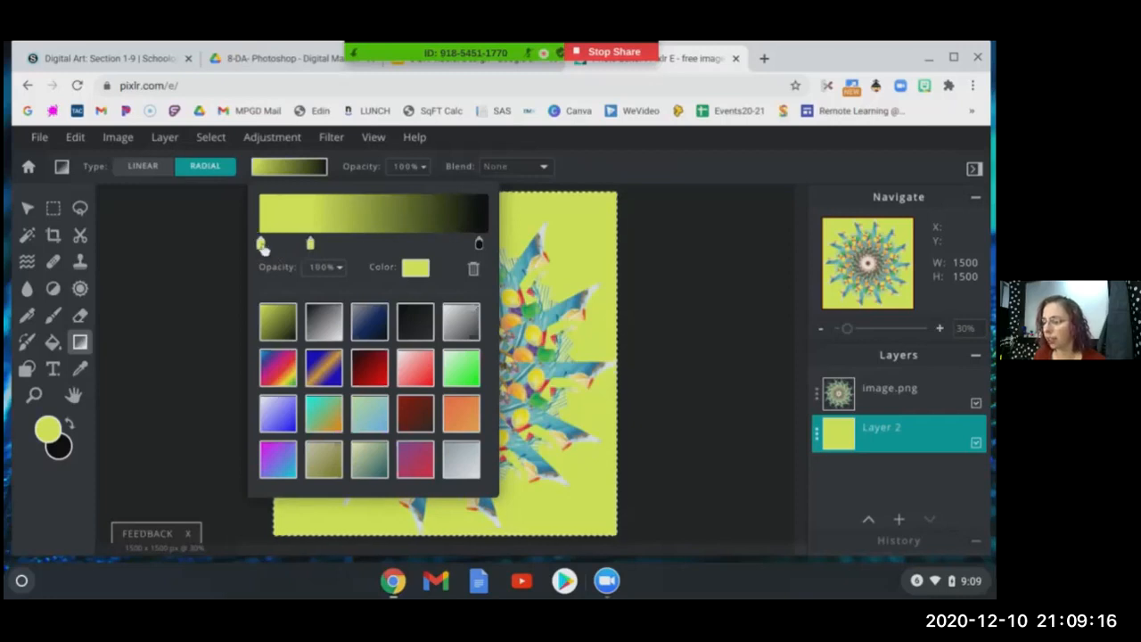
Set the gradient's first color stop to a purple sampled from the mandala artwork
left_click(415, 267)
left_click_drag(564, 211, 847, 161)
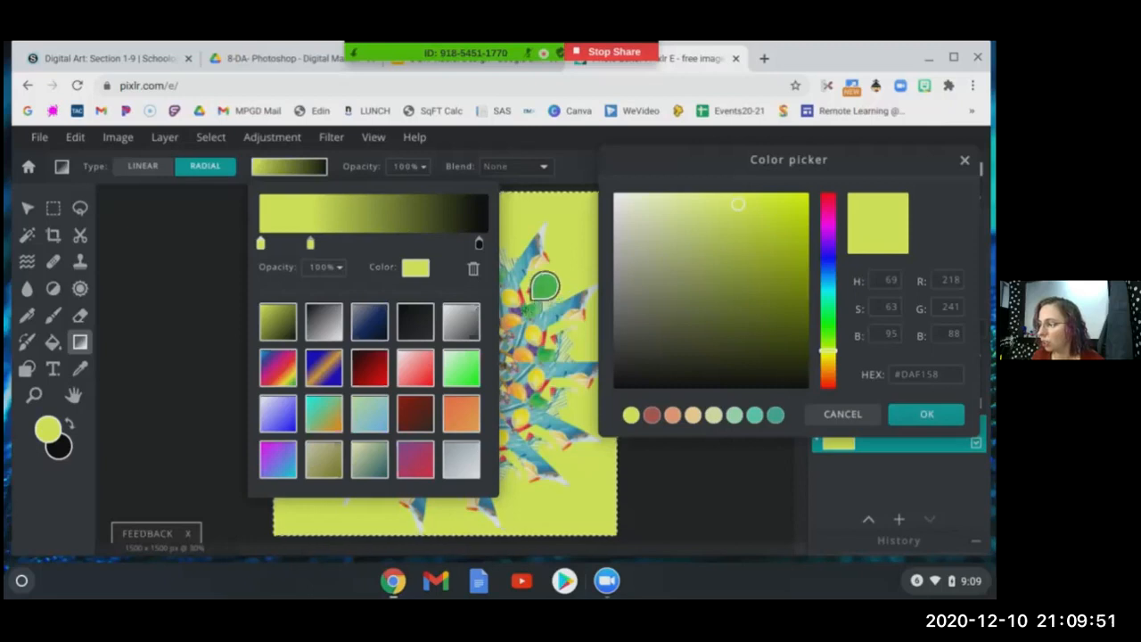
left_click(539, 287)
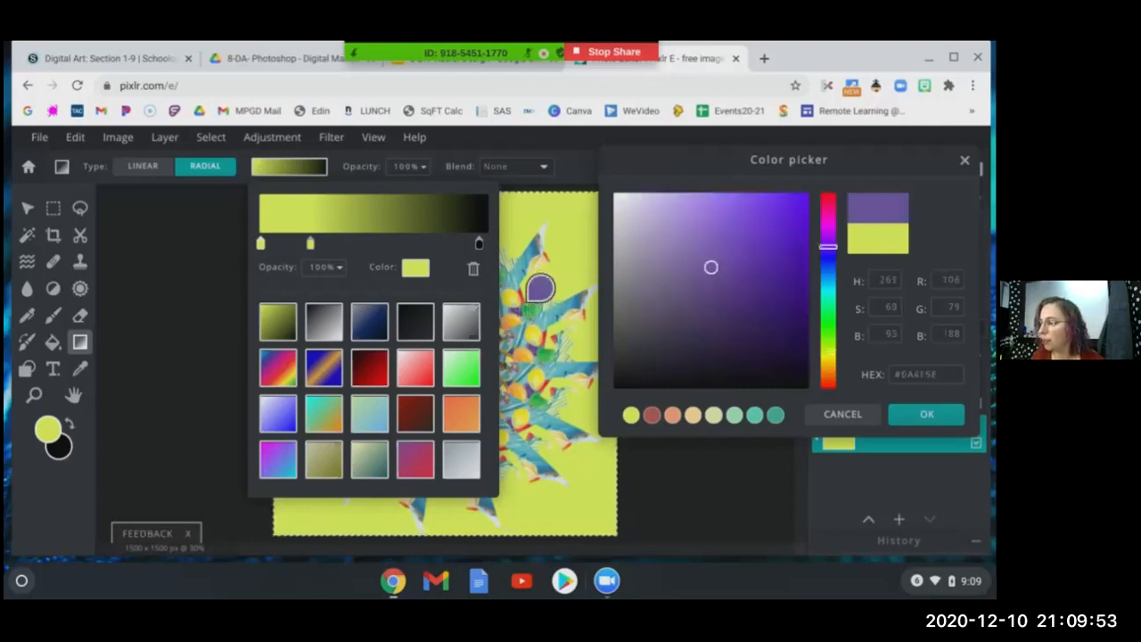
left_click(926, 416)
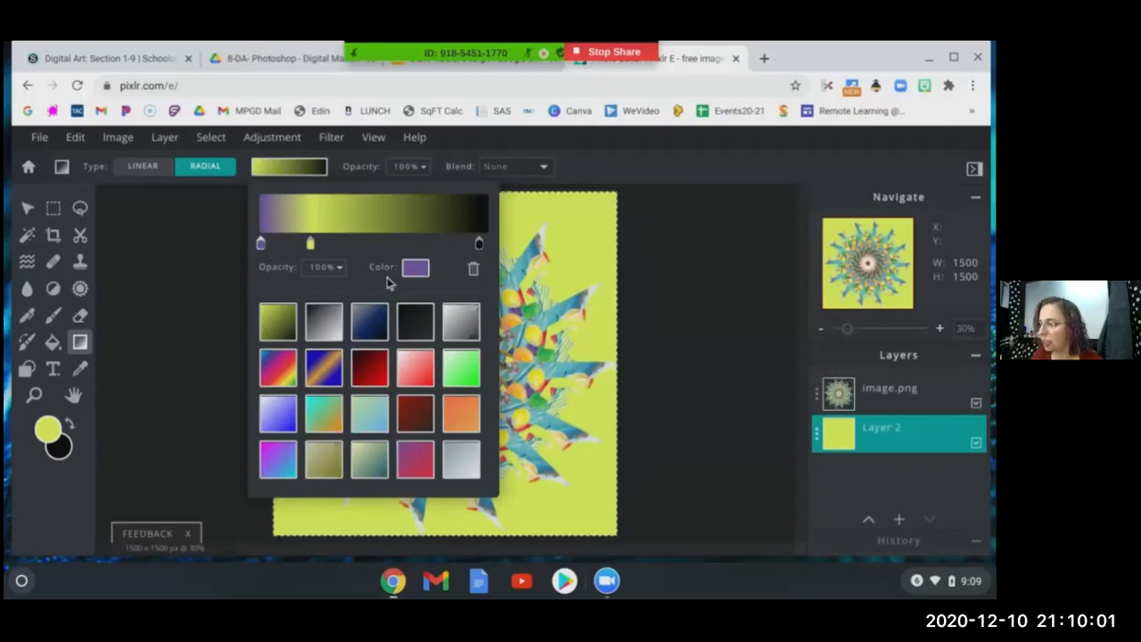
Remove the accidental extra stop and set the gradient's end stop to dark blue (H 203, S 75, B 32), based on a mandala color
left_click(482, 245)
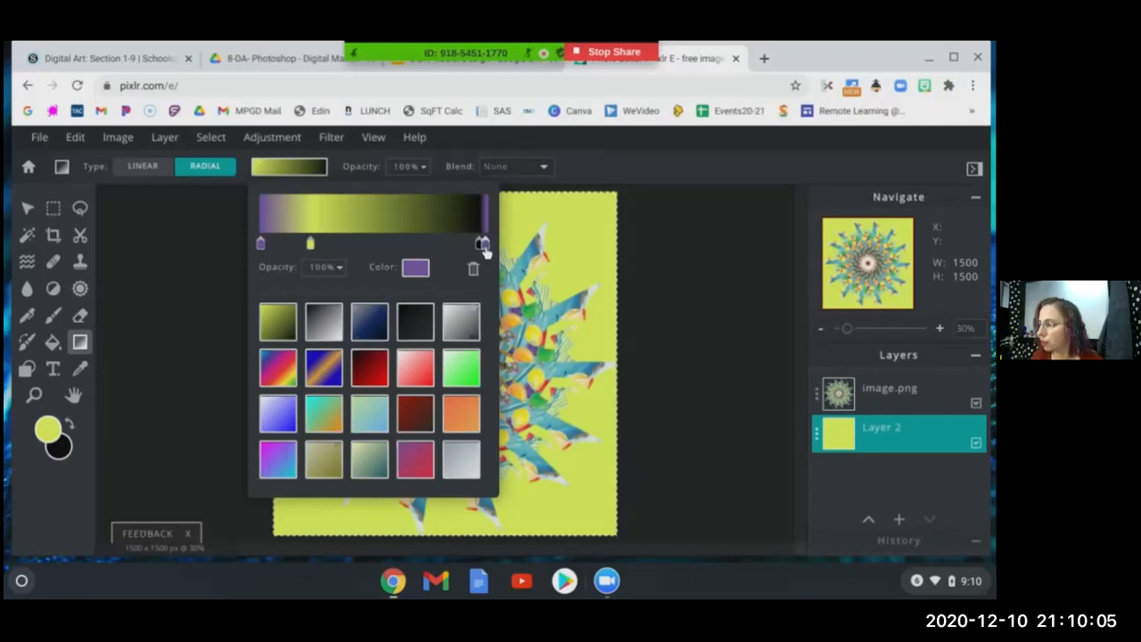
left_click(473, 269)
left_click(479, 245)
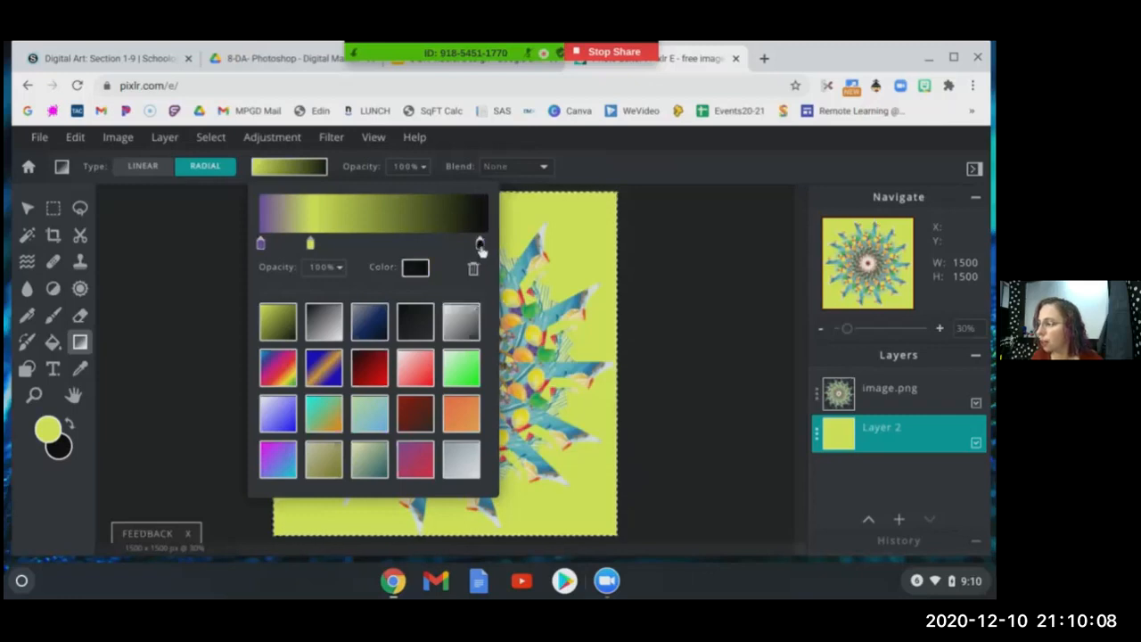
left_click(417, 269)
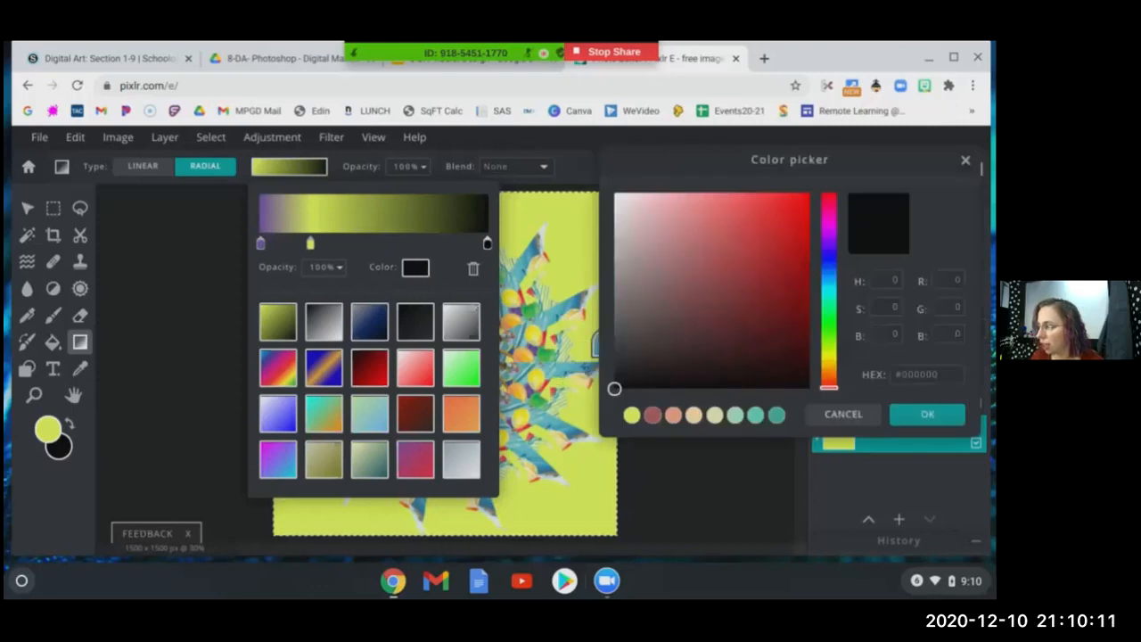
left_click(594, 365)
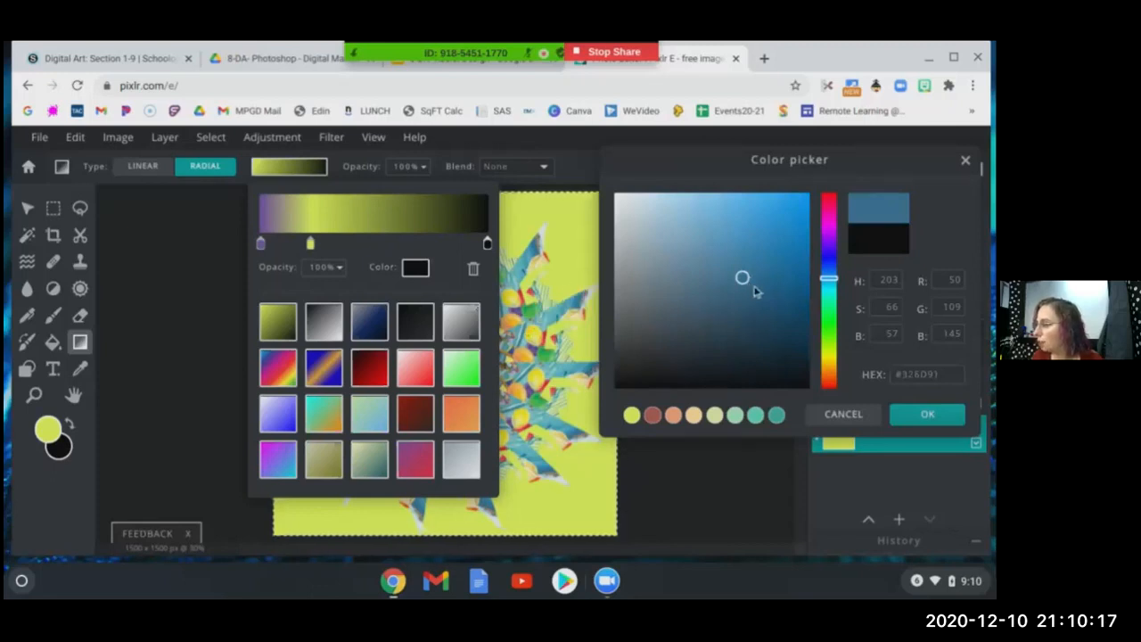
left_click_drag(756, 290, 762, 328)
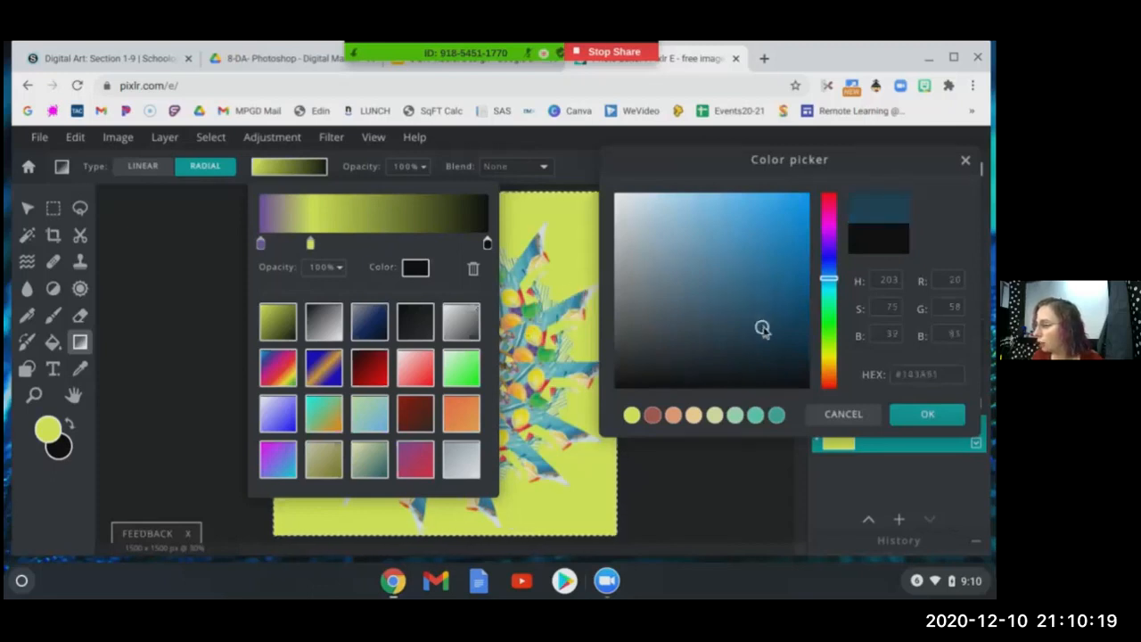
left_click(913, 418)
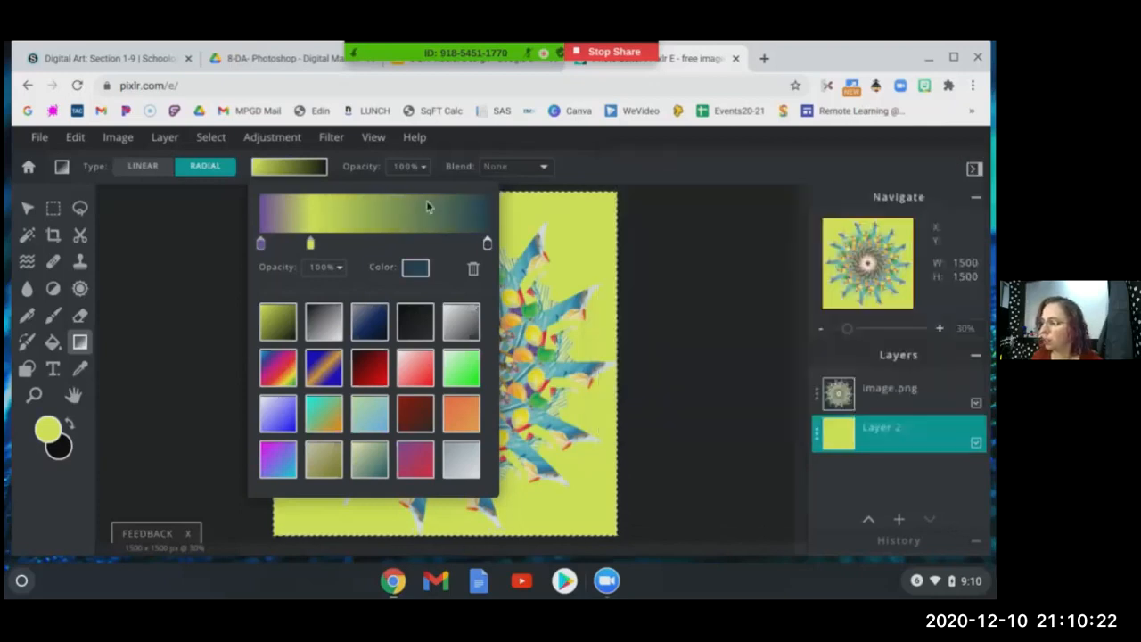
Set the gradient's middle color stop to a golden orange sampled from the mandala artwork
left_click(310, 246)
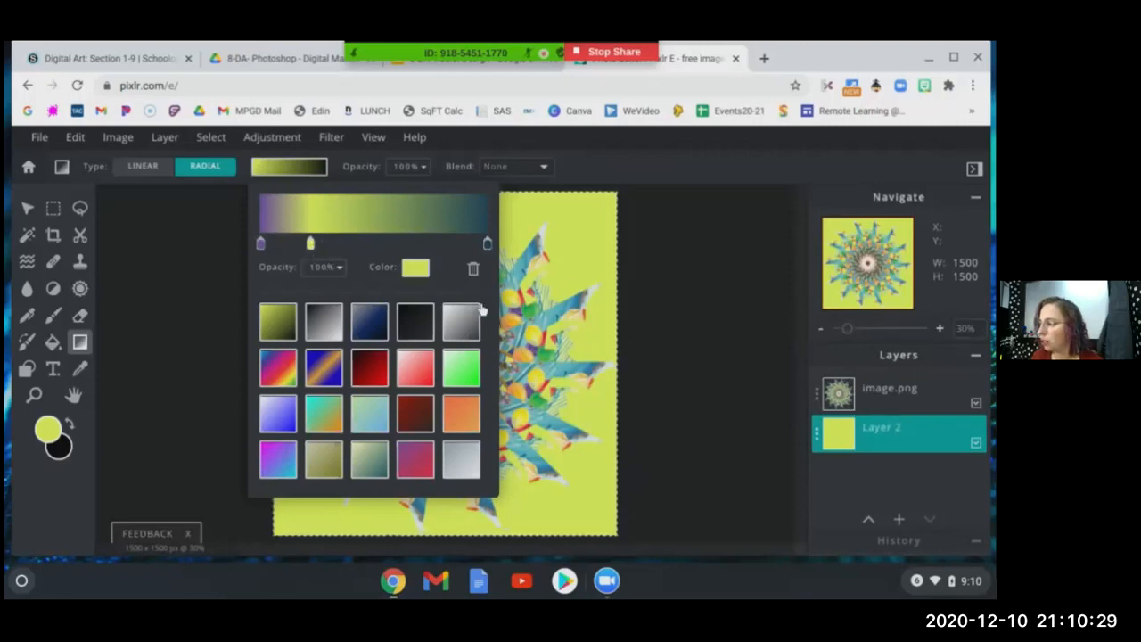
left_click(535, 343)
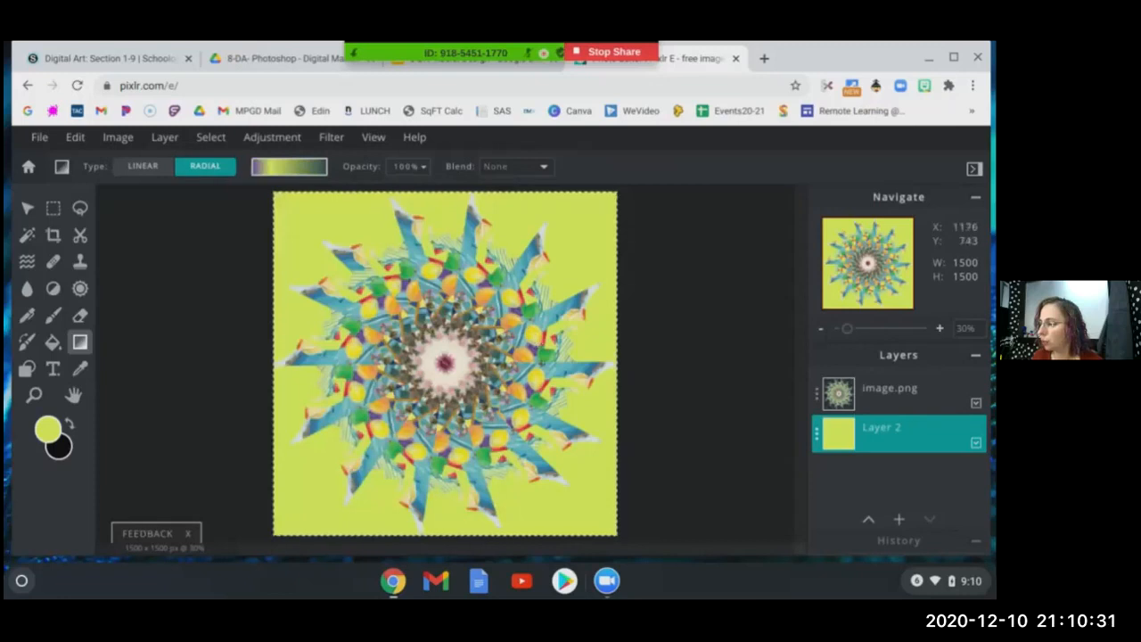
left_click(298, 175)
left_click(310, 244)
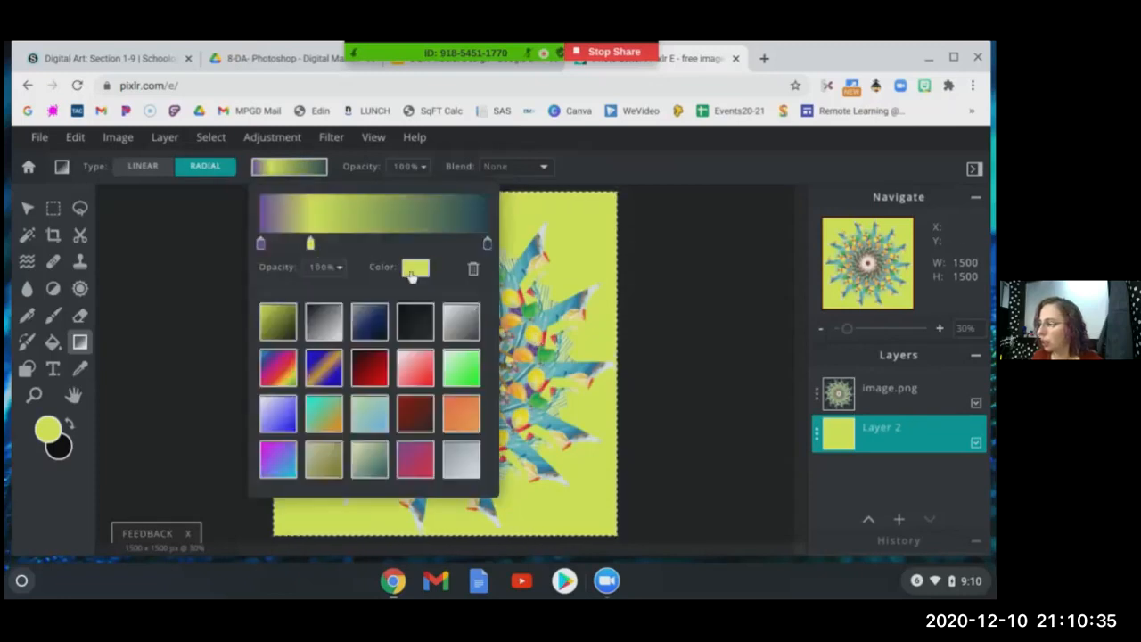
left_click(415, 268)
left_click(535, 298)
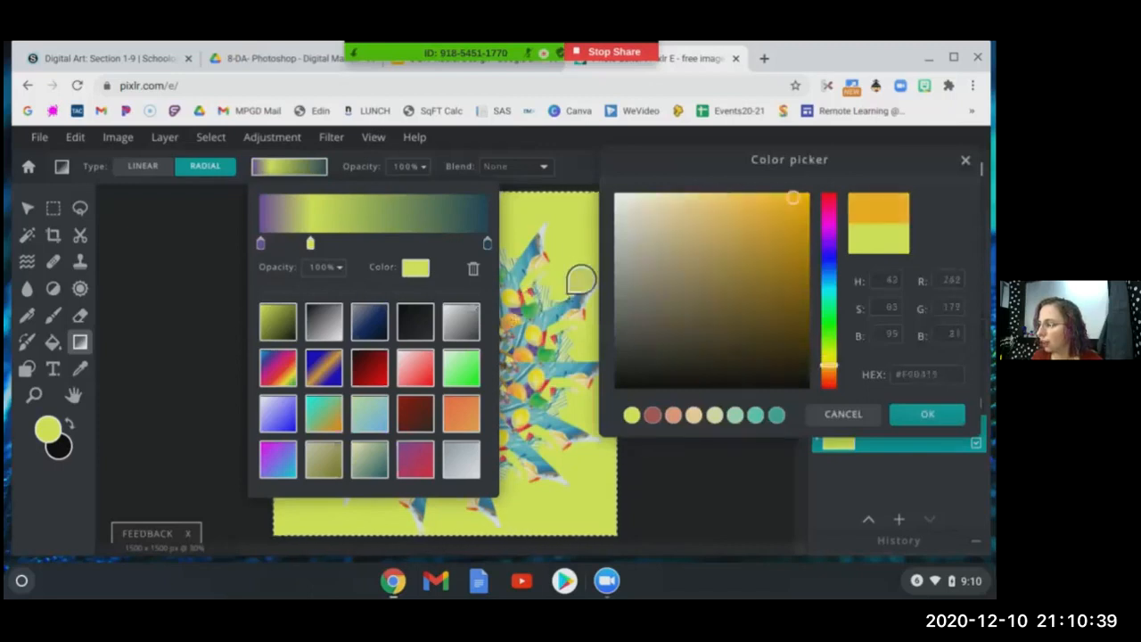
left_click(905, 419)
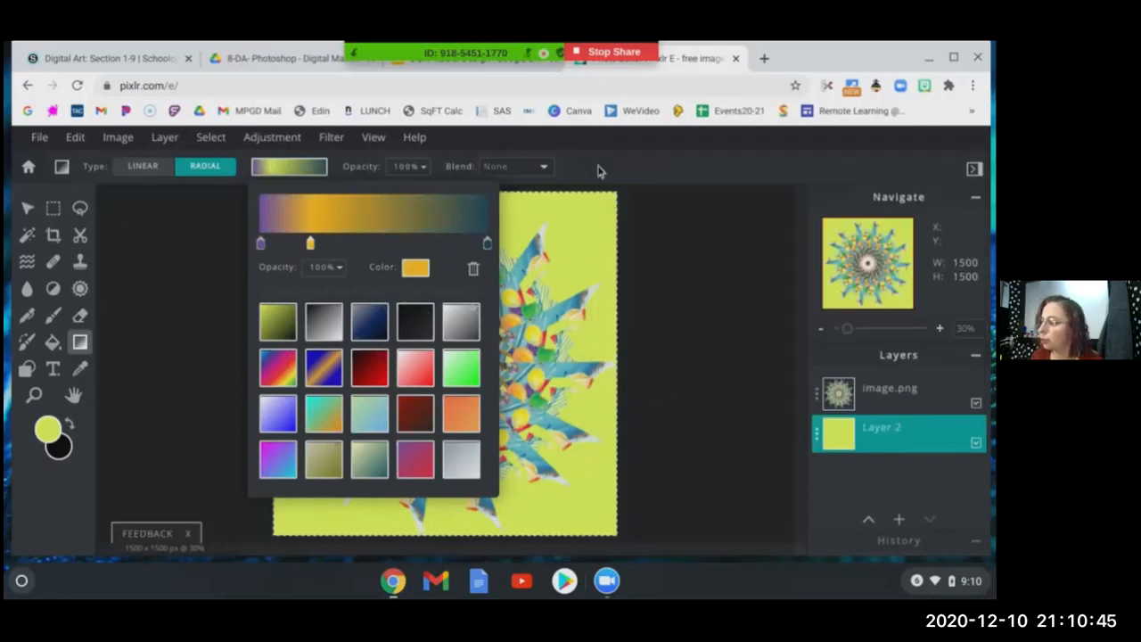
Try the radial gradient on Layer 2, first centered behind the mandala, then from the canvas's upper-left corner to its center
left_click(675, 173)
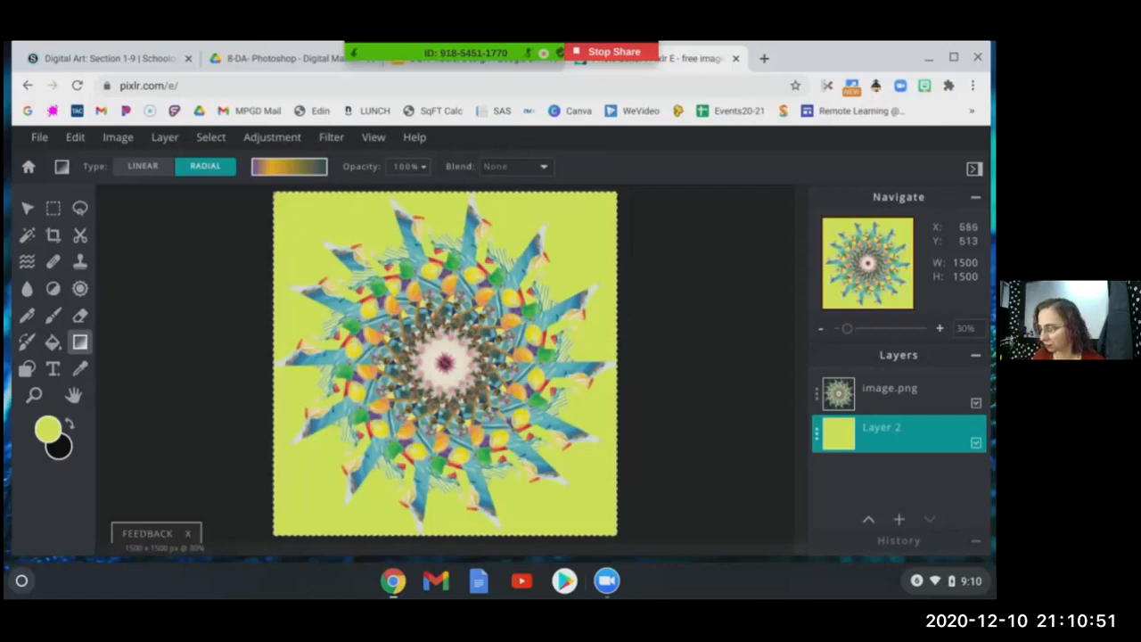
left_click_drag(329, 253, 286, 207)
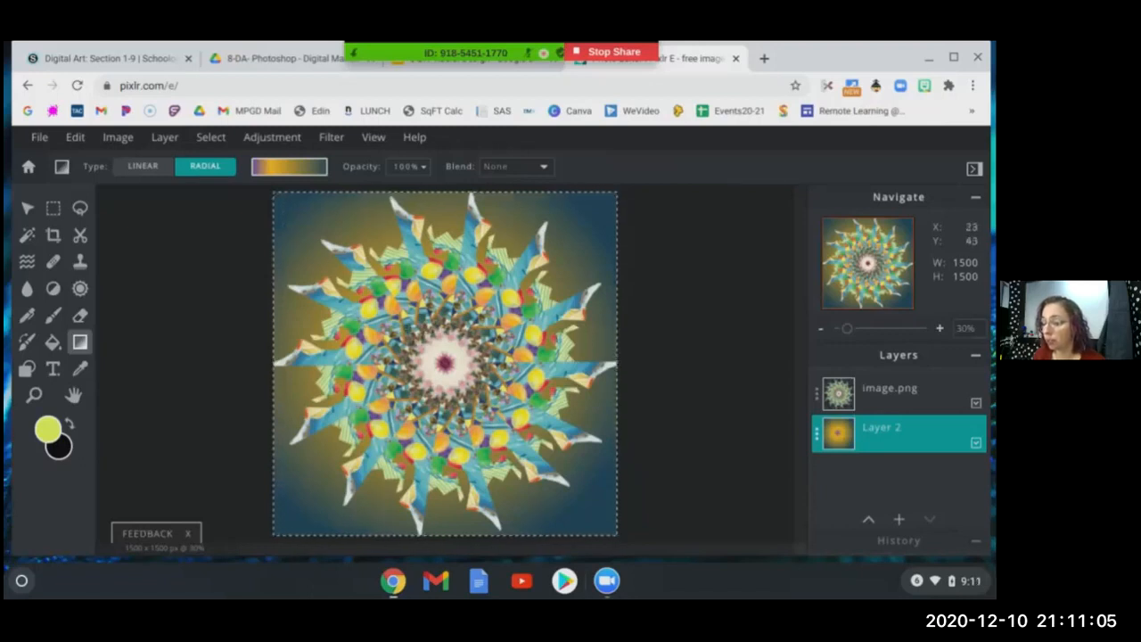
left_click_drag(279, 202, 435, 354)
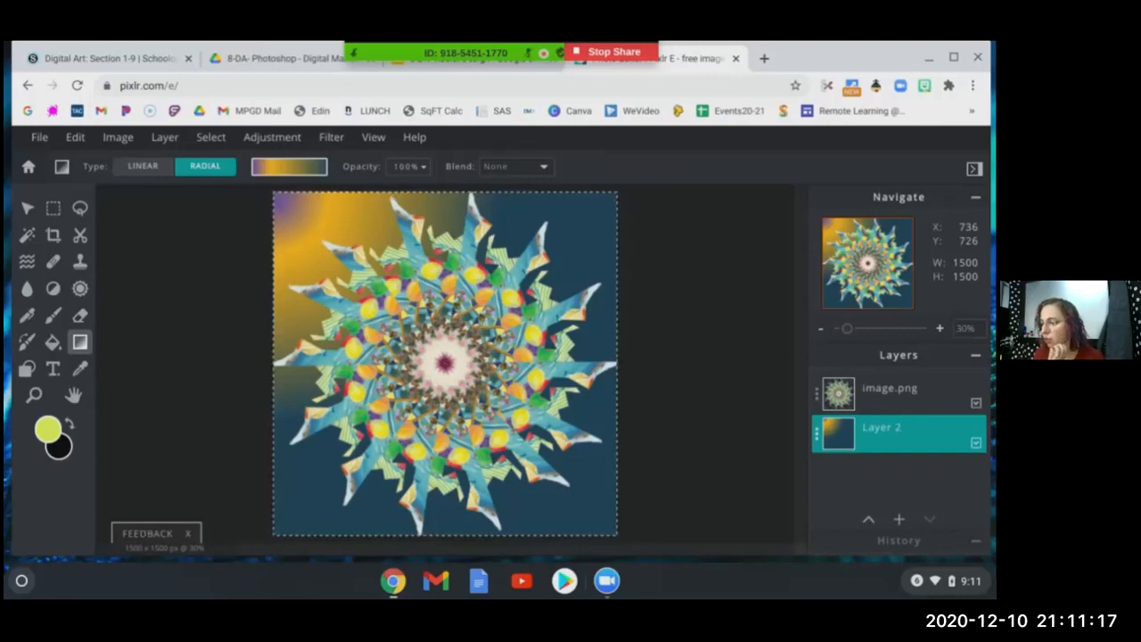
Swap the gradient's end stops so dark blue starts and purple ends it, and move the orange stop to about two-thirds along
left_click(289, 166)
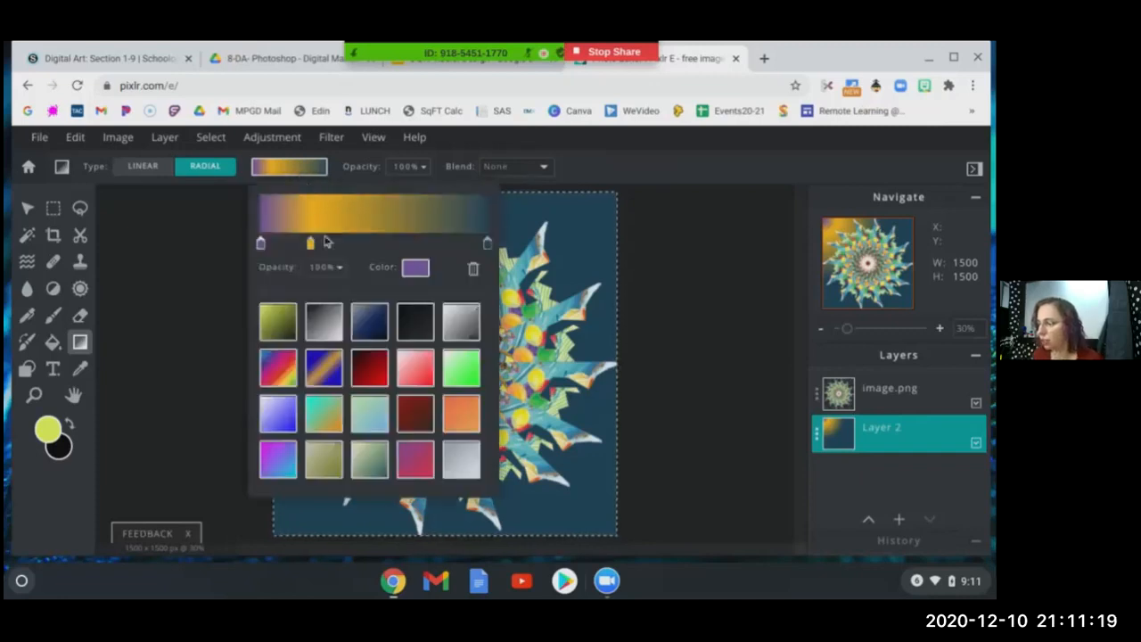
left_click(353, 244)
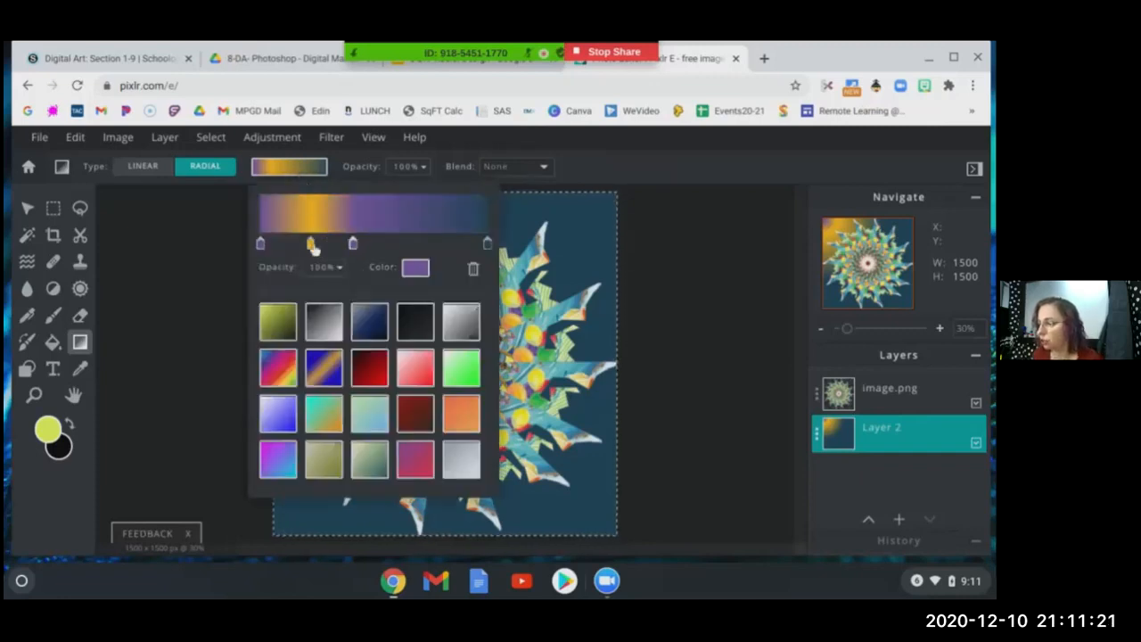
left_click(472, 267)
left_click_drag(488, 247, 260, 245)
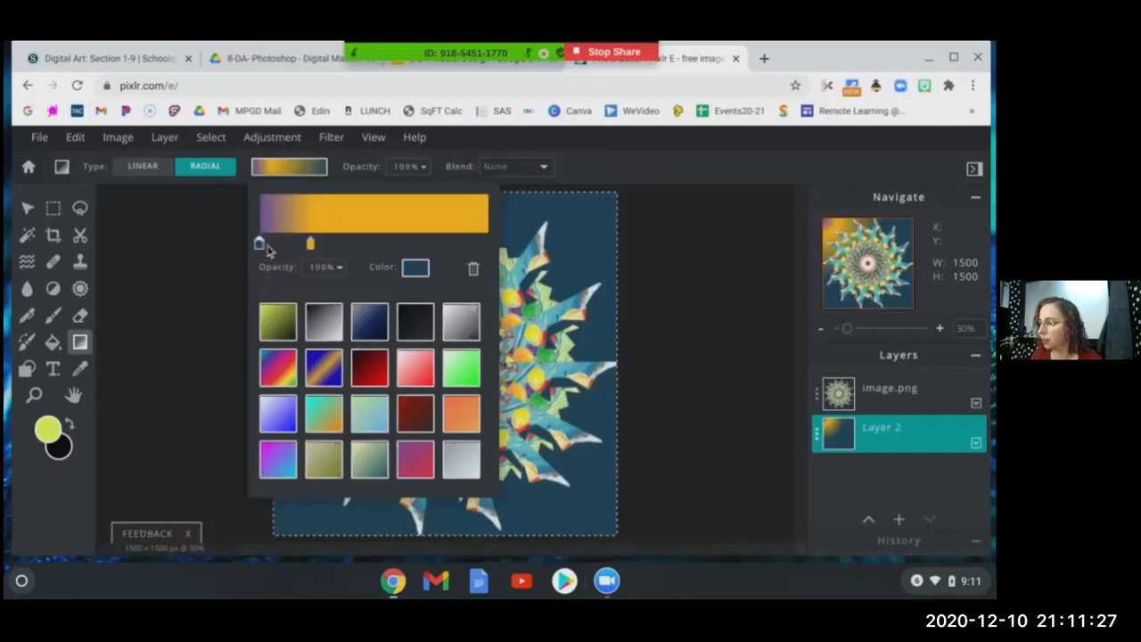
left_click_drag(264, 246, 487, 245)
left_click_drag(312, 245, 411, 243)
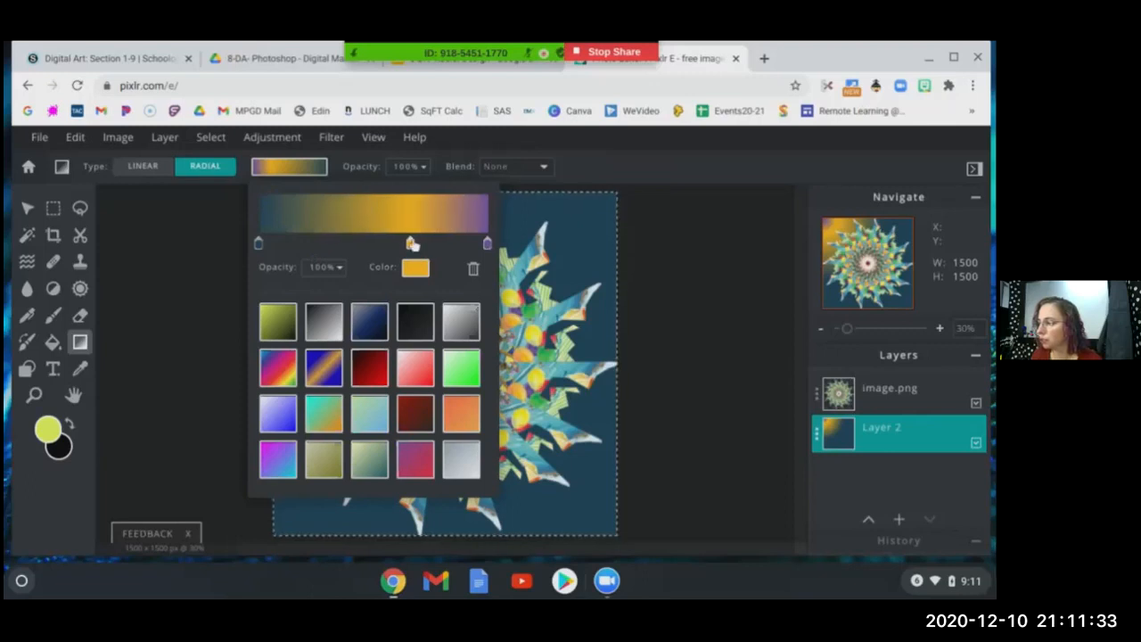
left_click(638, 165)
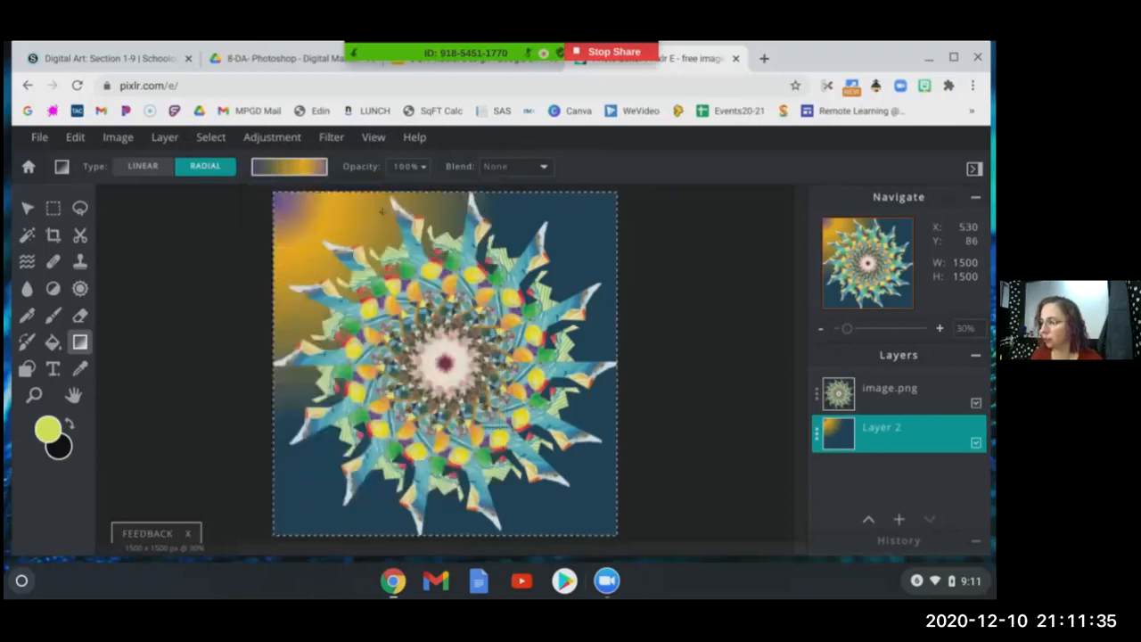
Test the reordered radial gradient on Layer 2 at several lengths, ending with one from the mandala's center toward the canvas's upper-left corner
left_click_drag(437, 356, 298, 225)
left_click_drag(429, 358, 366, 312)
left_click_drag(427, 355, 194, 192)
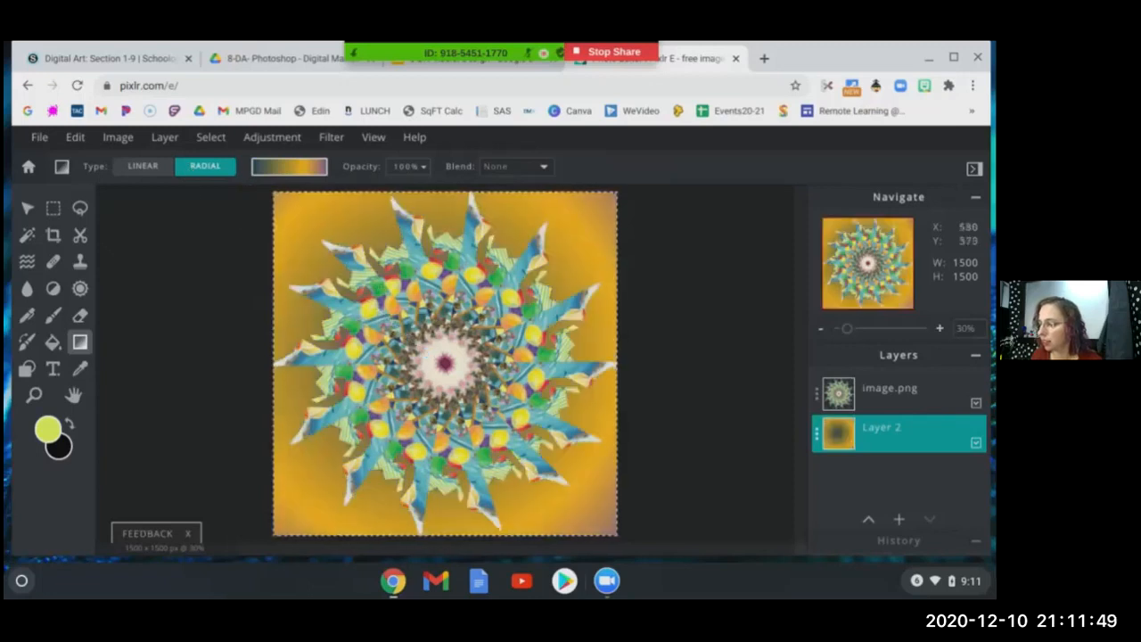
key("ctrl+z")
left_click_drag(415, 324, 297, 218)
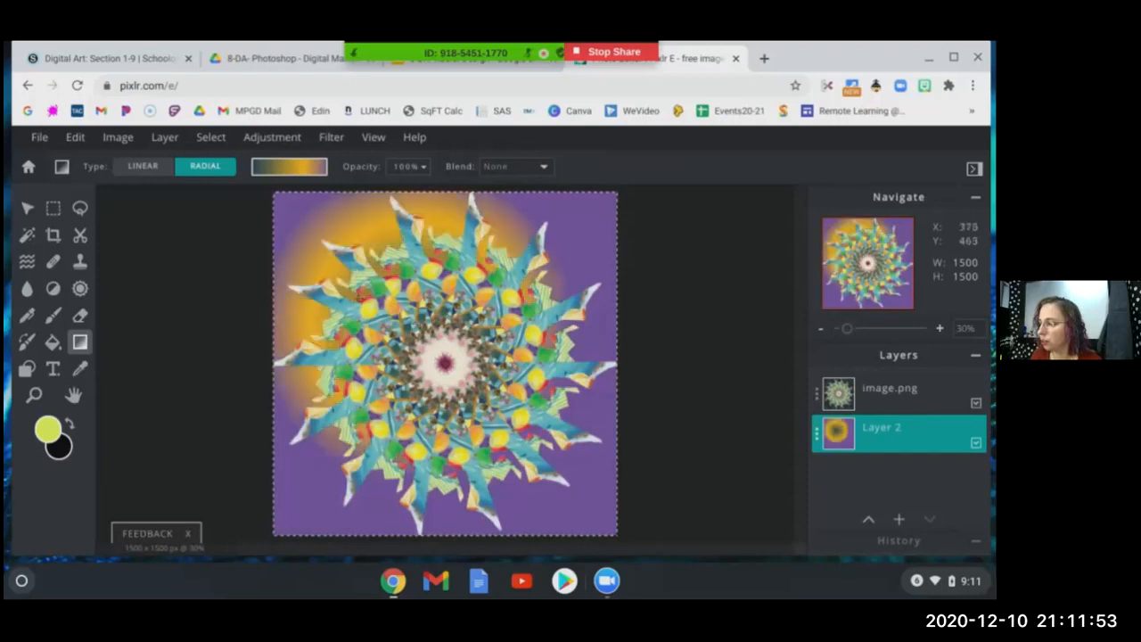
left_click_drag(445, 363, 312, 228)
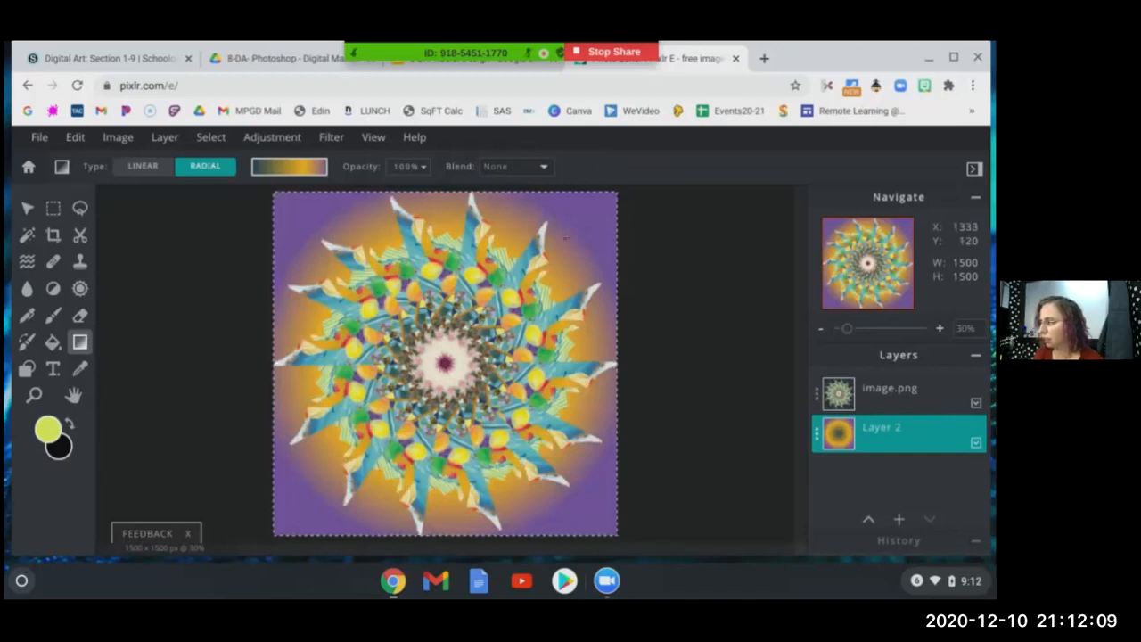
left_click(289, 166)
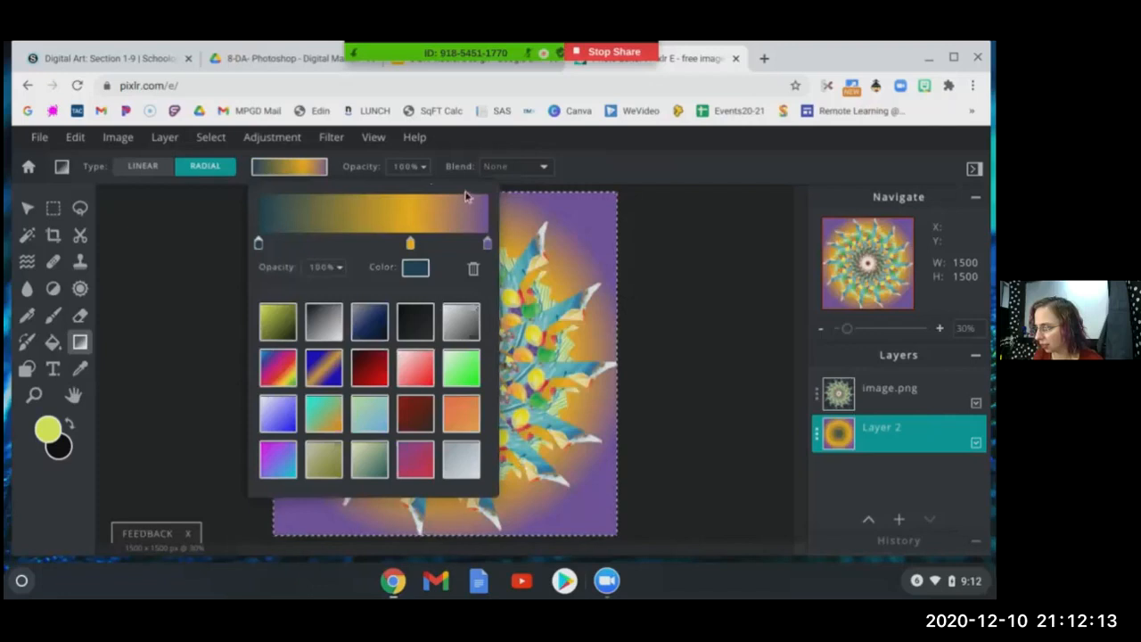
left_click(487, 244)
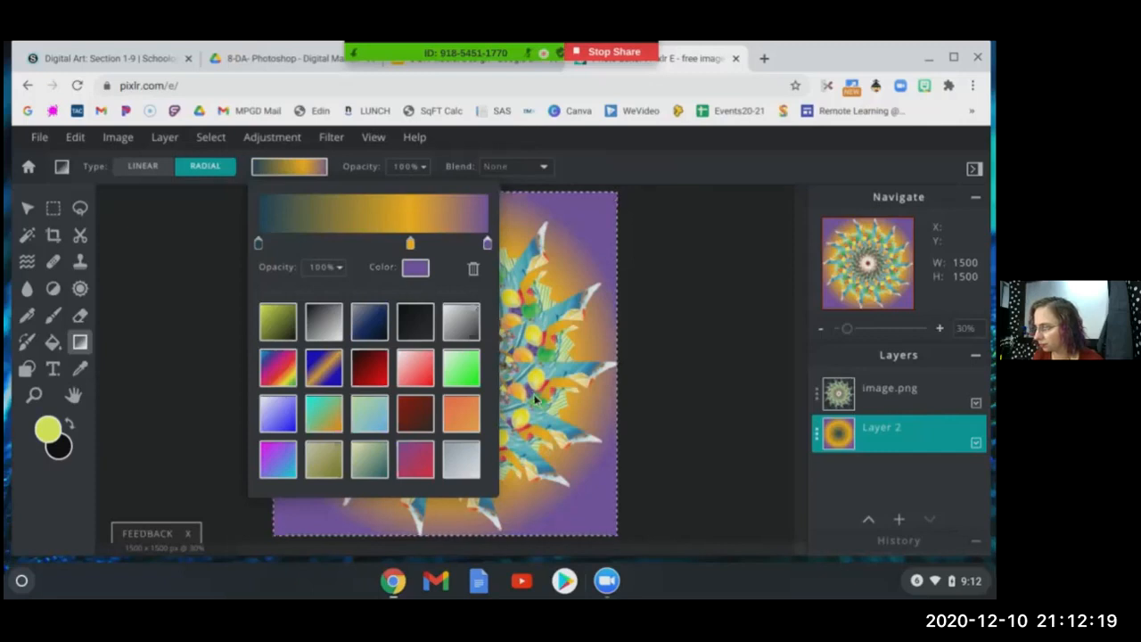
left_click(677, 153)
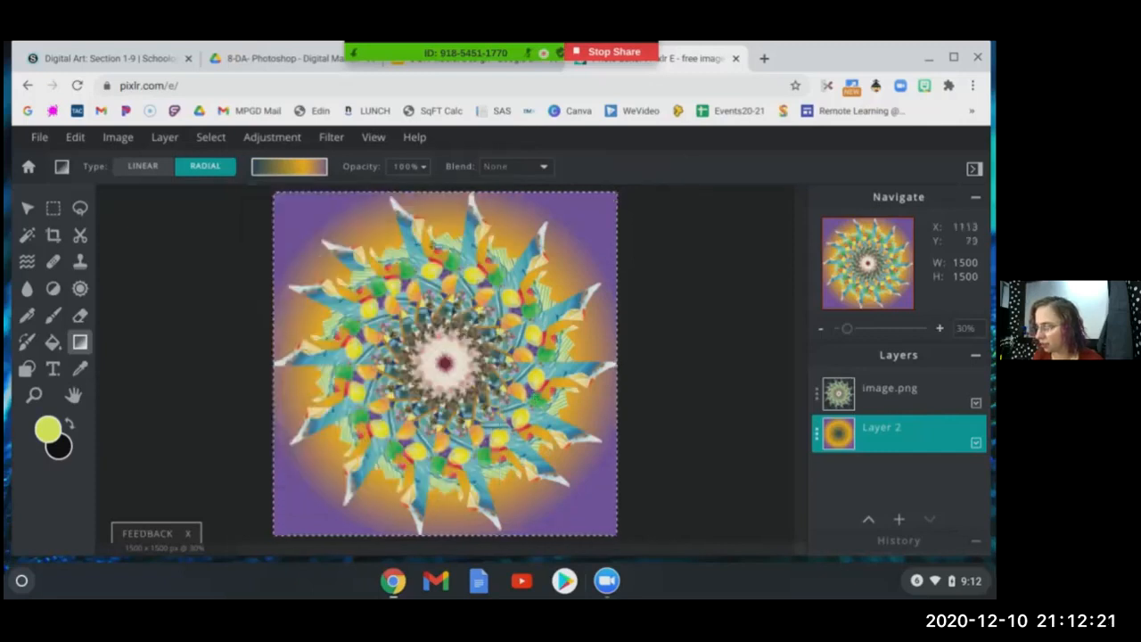
Set the foreground color to a dark maroon (H 331, S 73, B 32) sampled from near the mandala's center
left_click(53, 434)
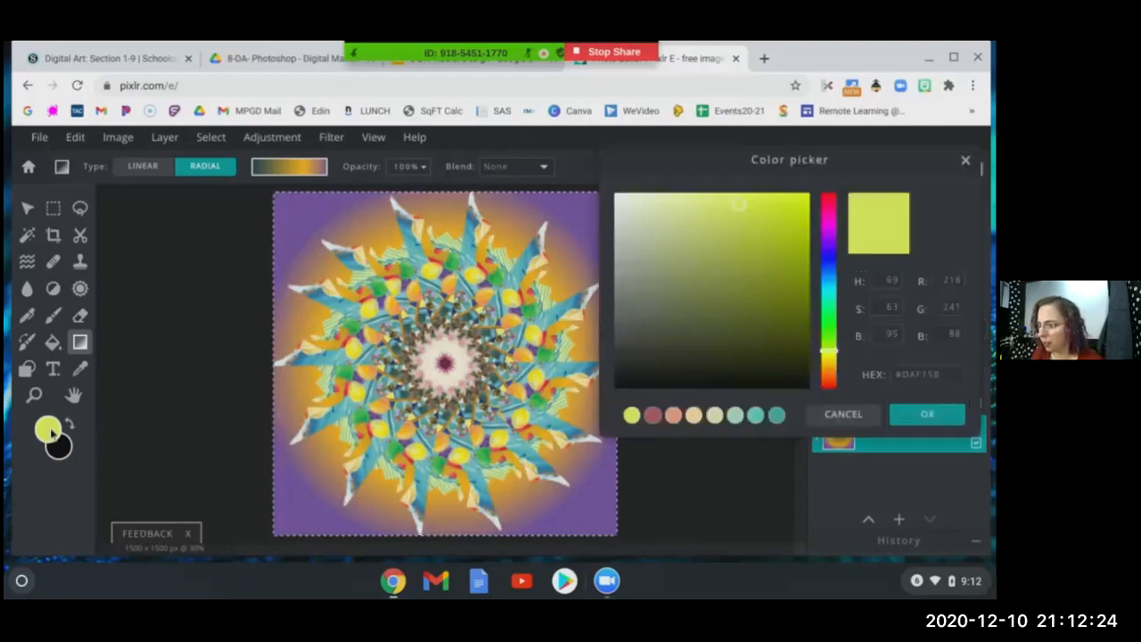
left_click(466, 344)
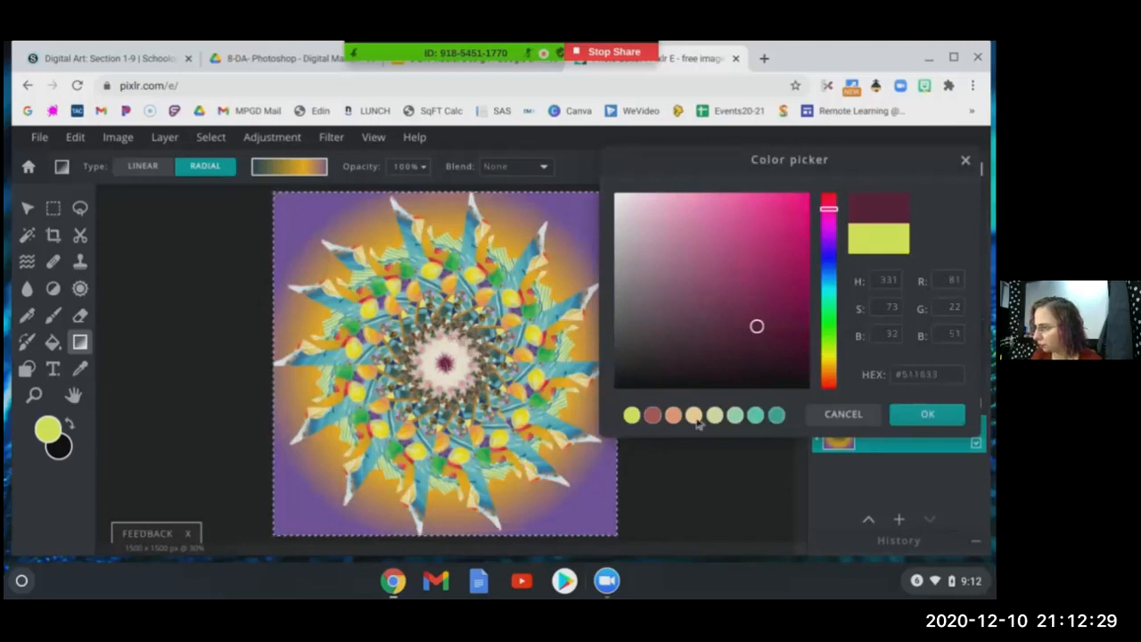
left_click(906, 424)
Change the gradient's end stop to the recently used maroon and redraw the radial gradient from the mandala's center toward the canvas's upper-left corner
left_click(301, 174)
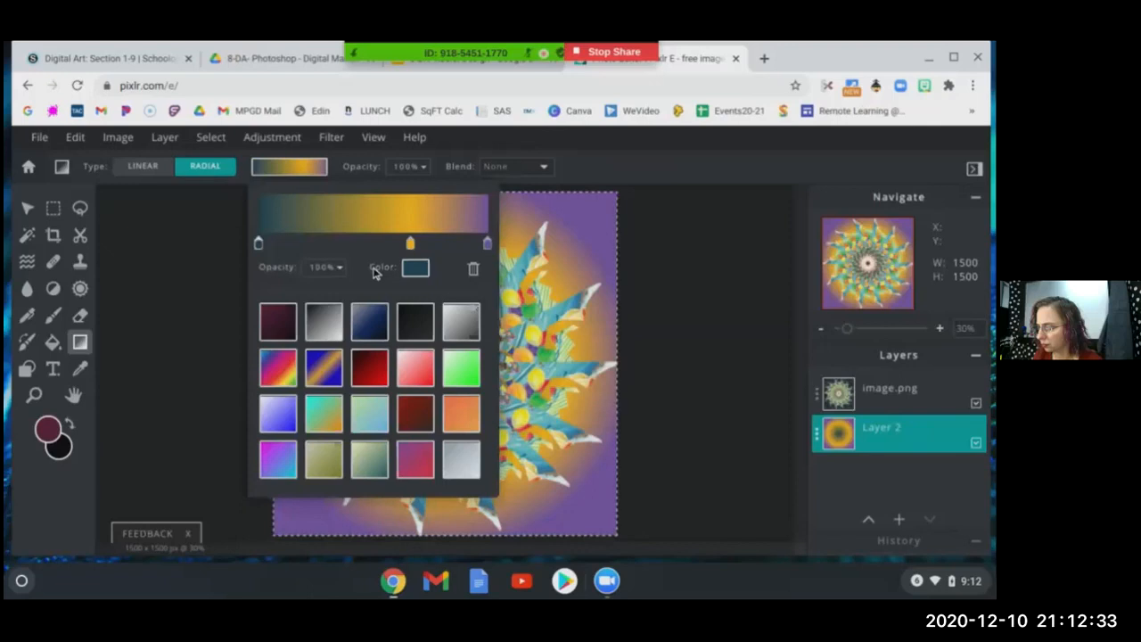
left_click(487, 244)
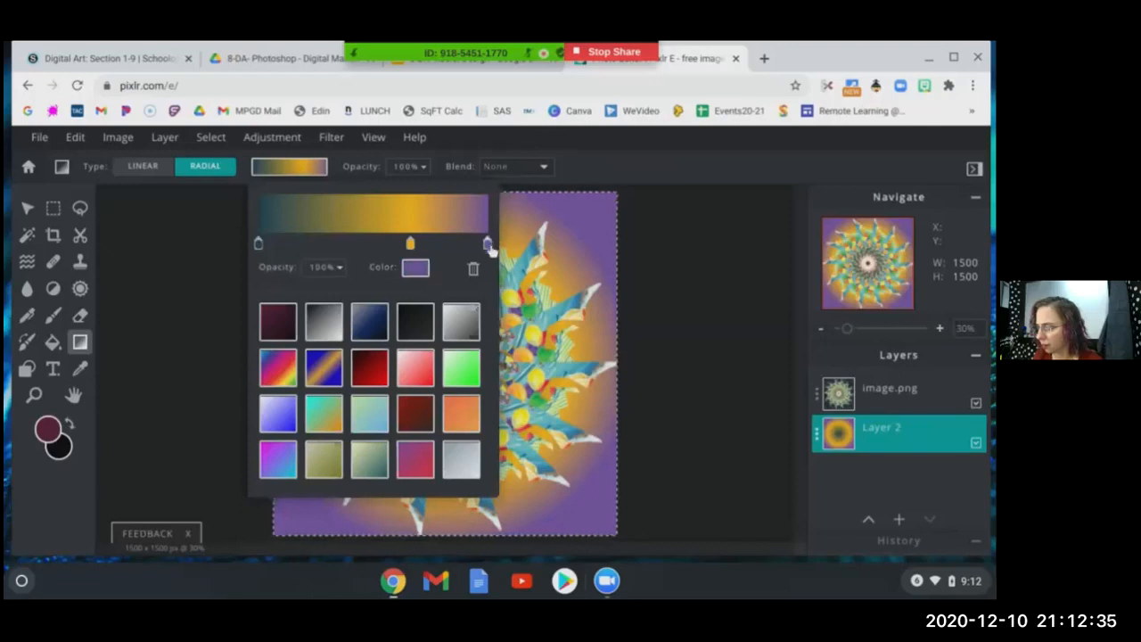
left_click(421, 273)
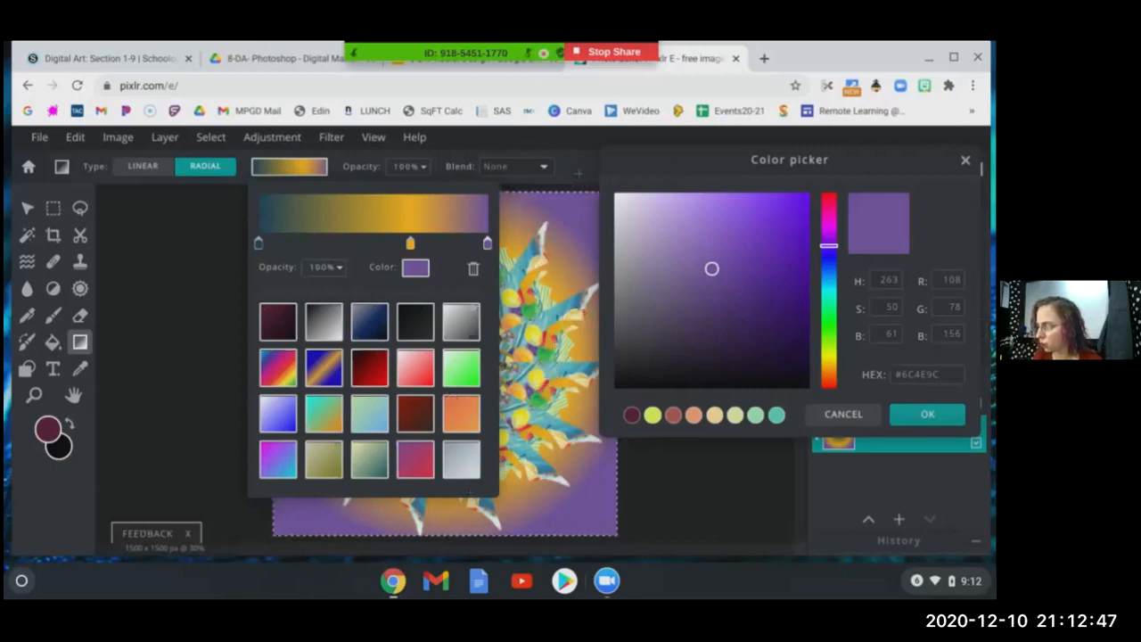
left_click(630, 416)
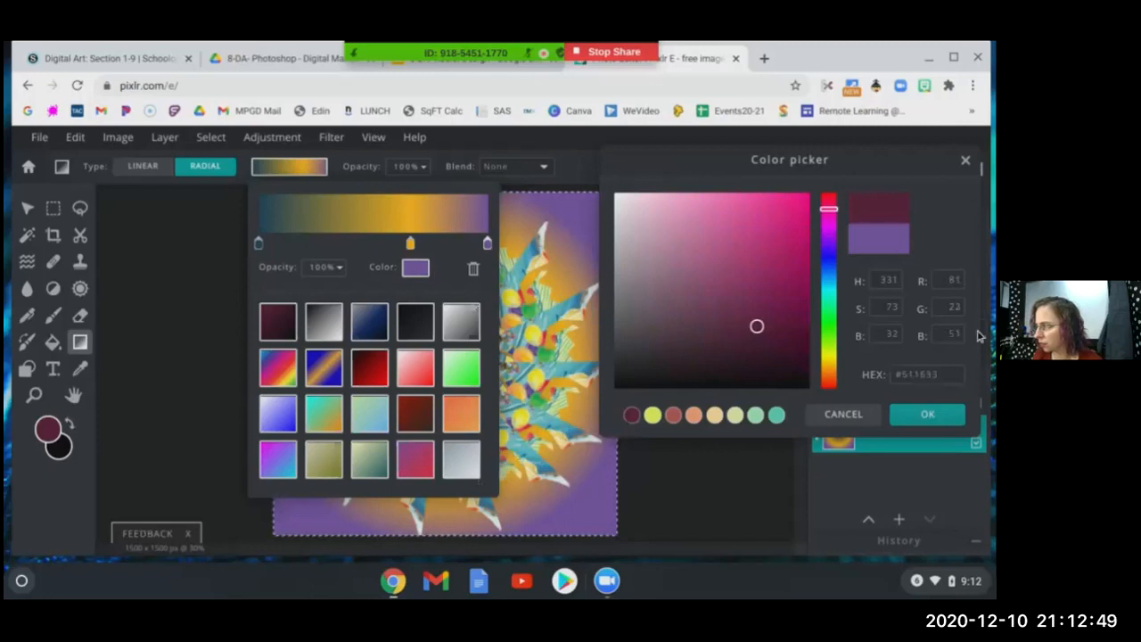
left_click(925, 413)
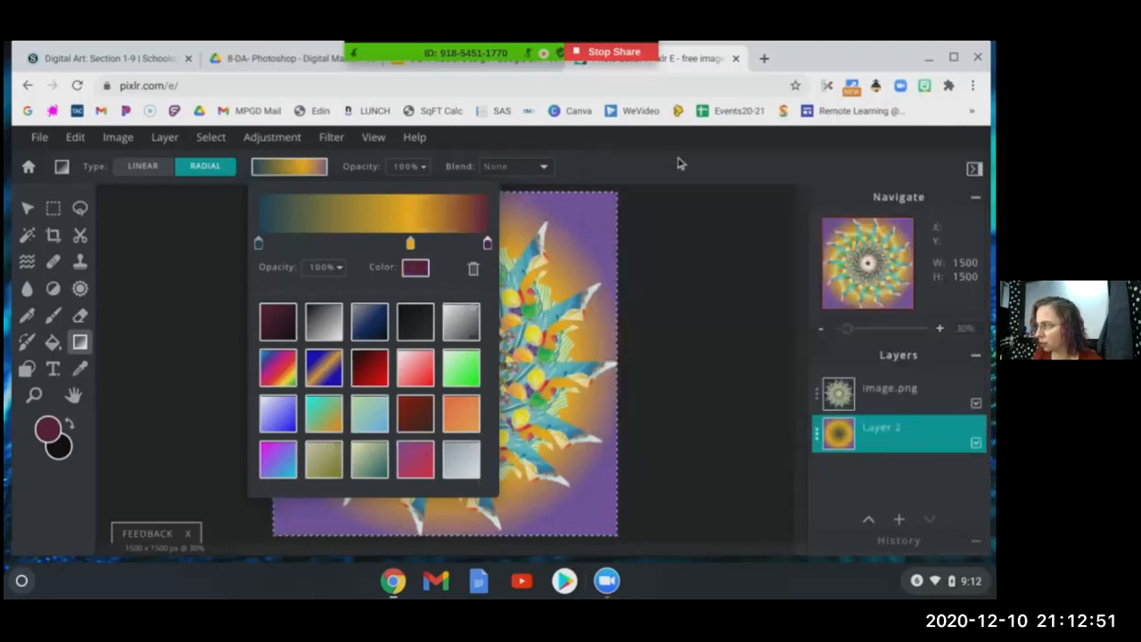
left_click(315, 165)
left_click_drag(443, 363, 308, 224)
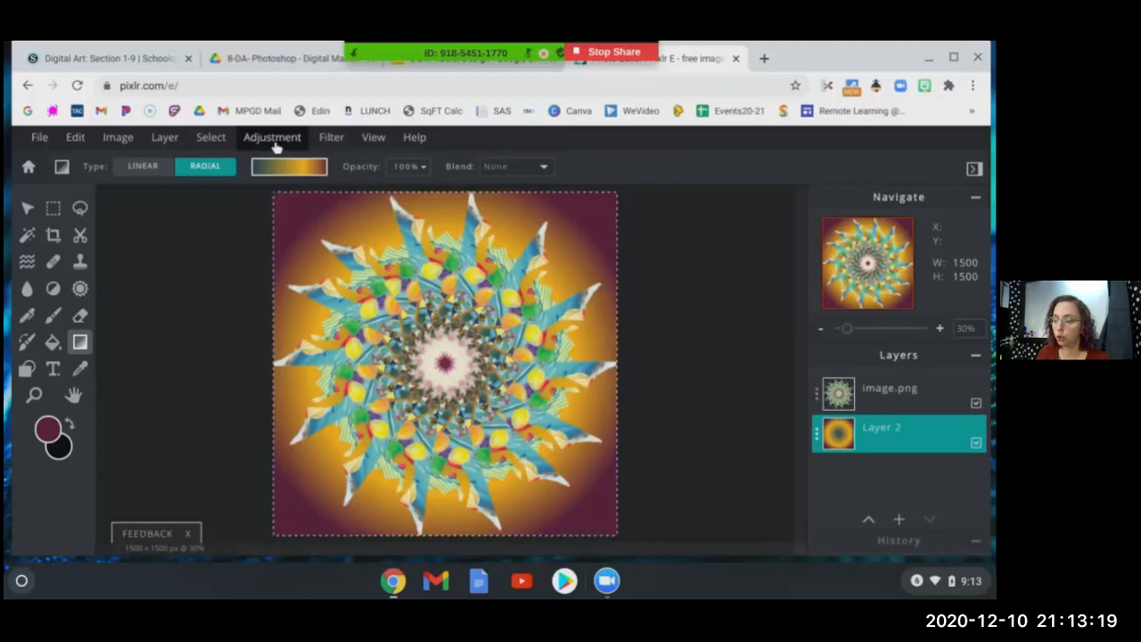
Browse the Friends and Urban presets in the effect library for Layer 2, and close the library without applying any
left_click(331, 140)
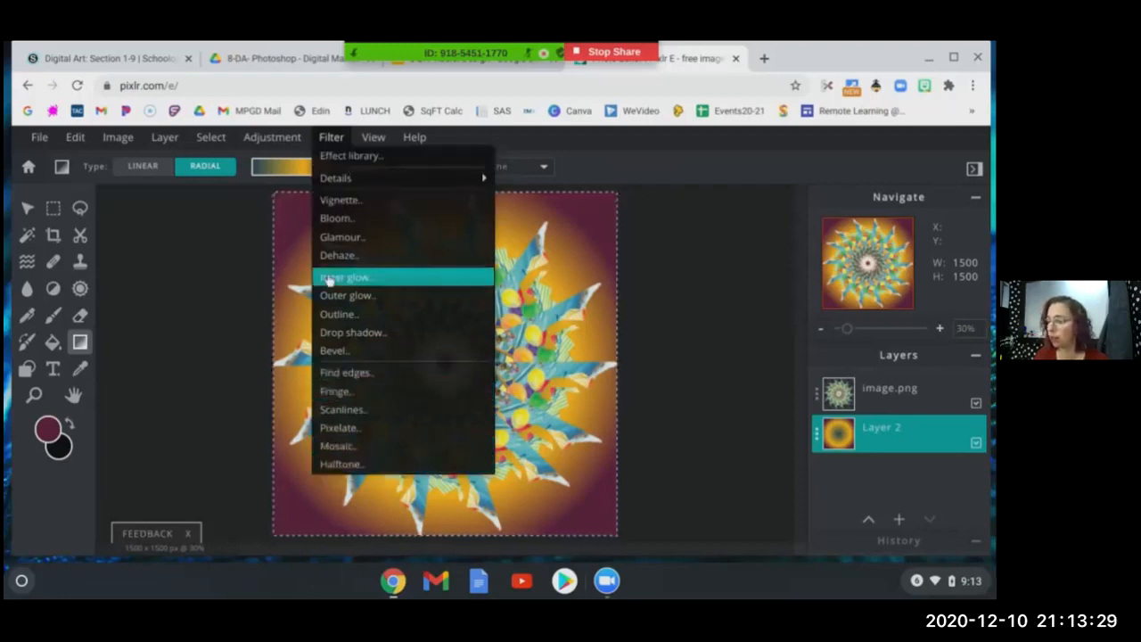
left_click(334, 484)
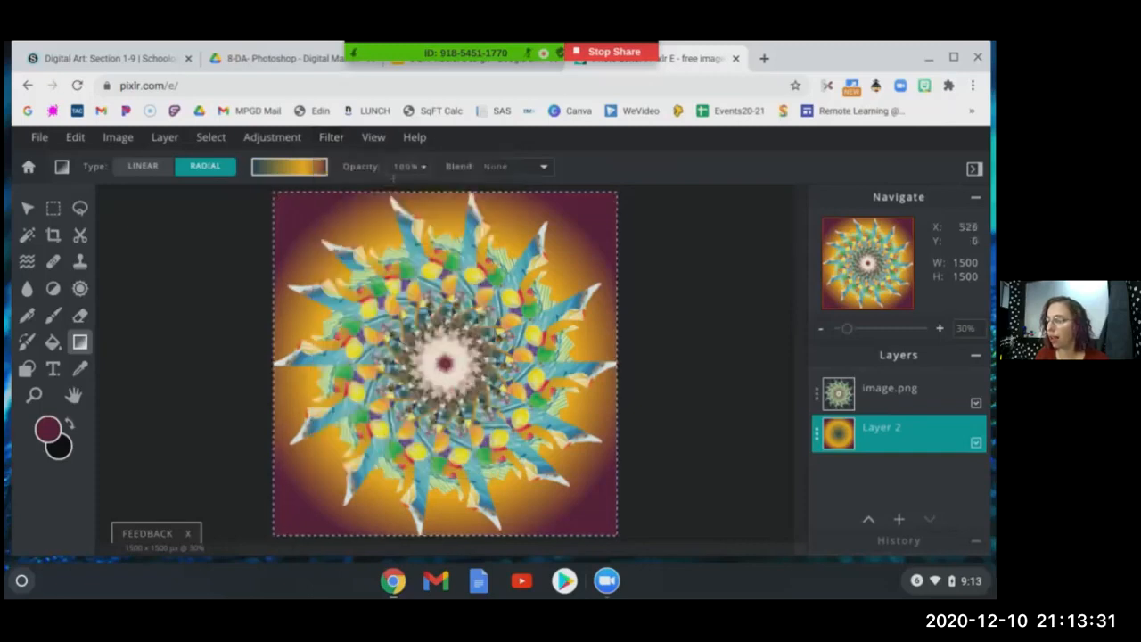
left_click(330, 136)
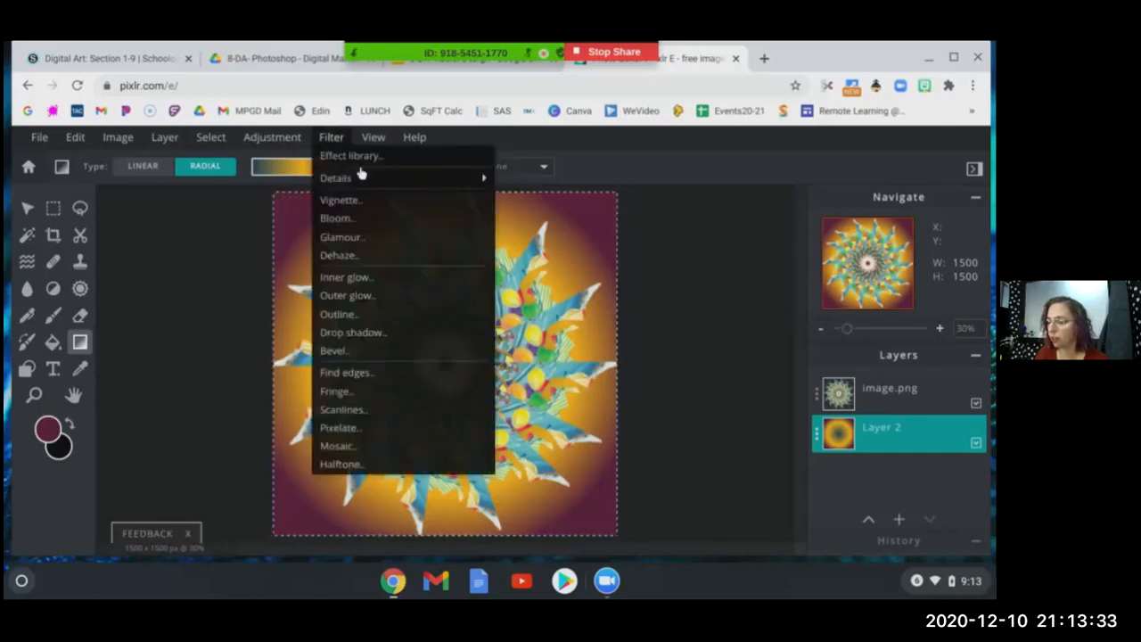
left_click(355, 156)
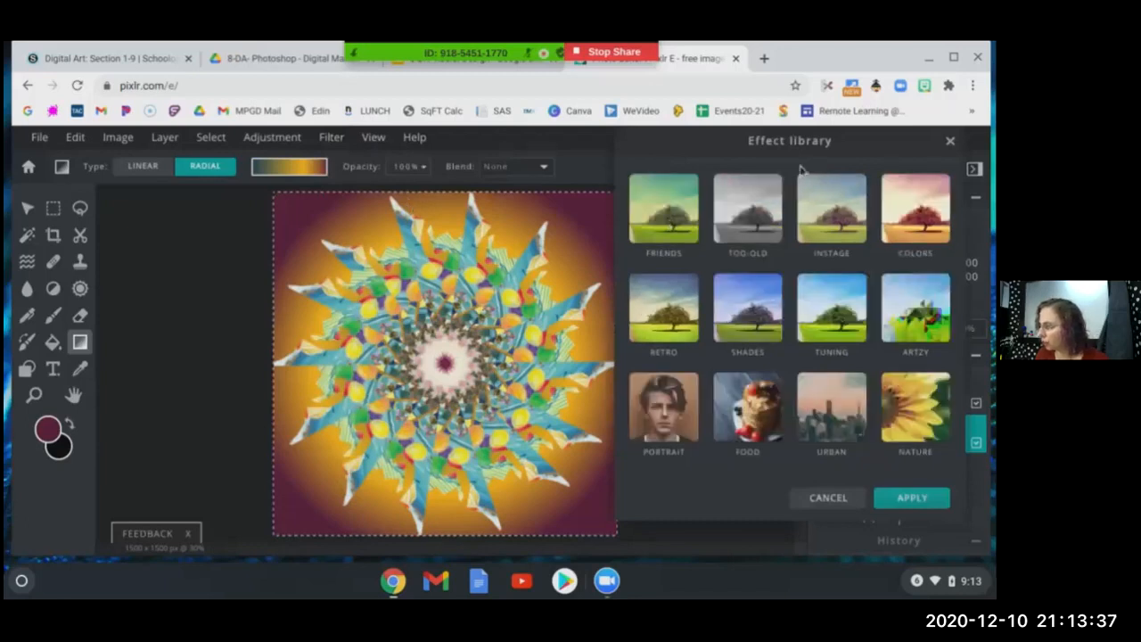
left_click(665, 233)
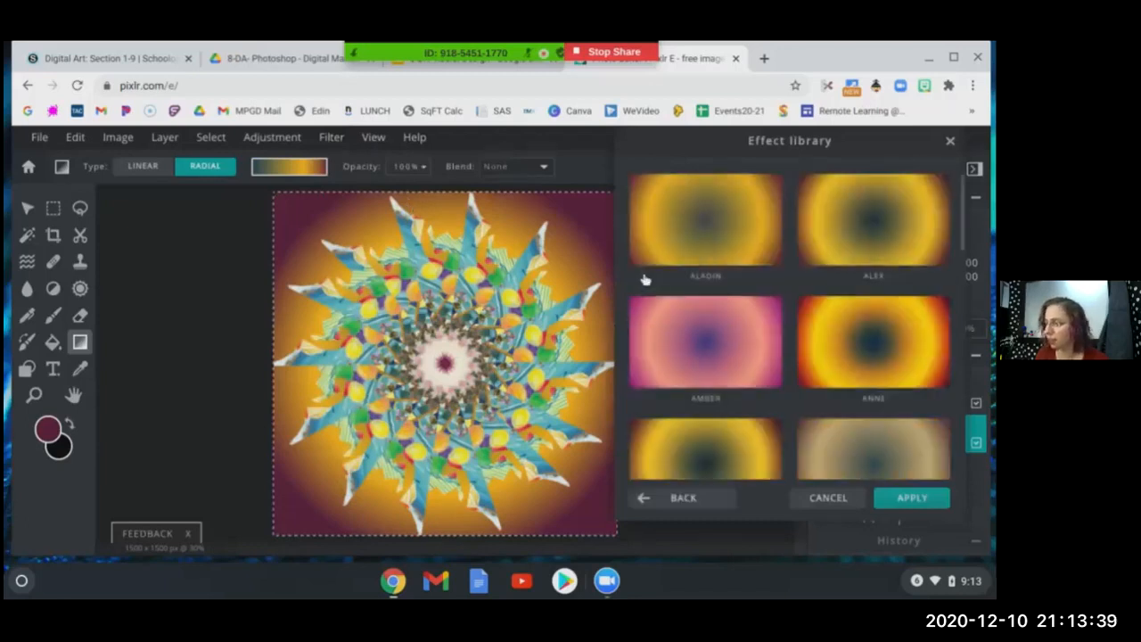
scroll(842, 419, "down", 5)
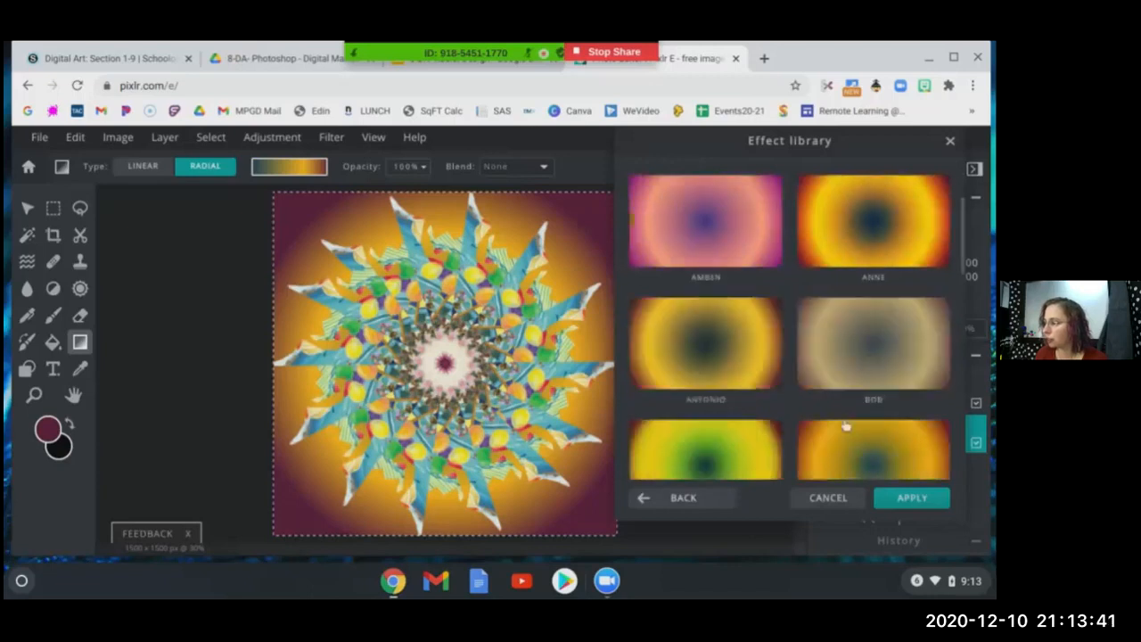
scroll(836, 413, "down", 1)
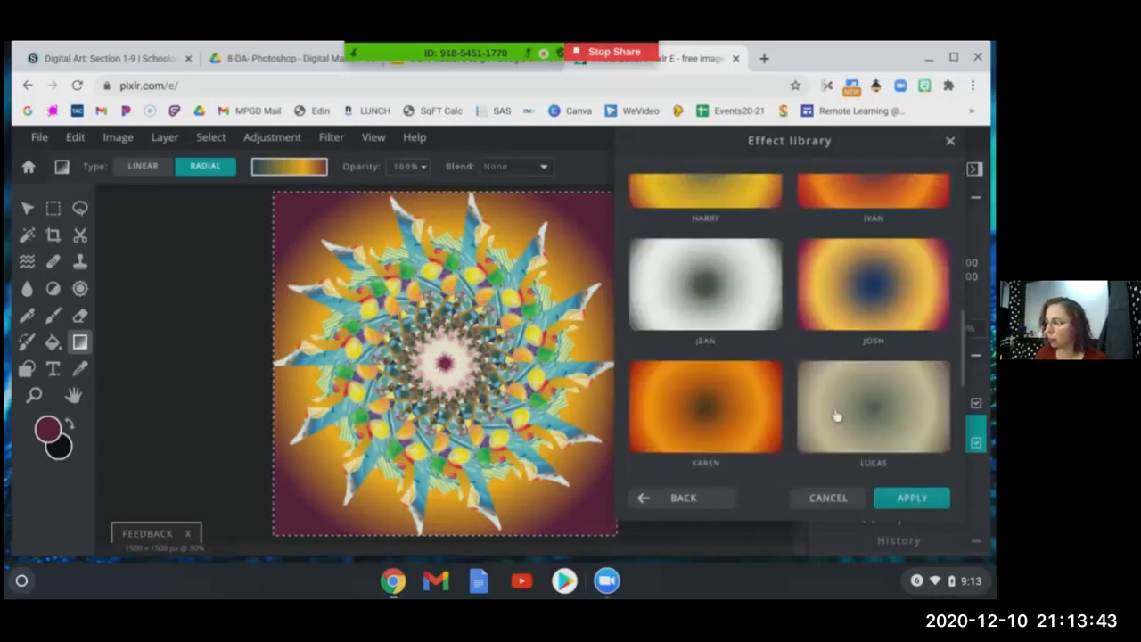
scroll(828, 406, "down", 3)
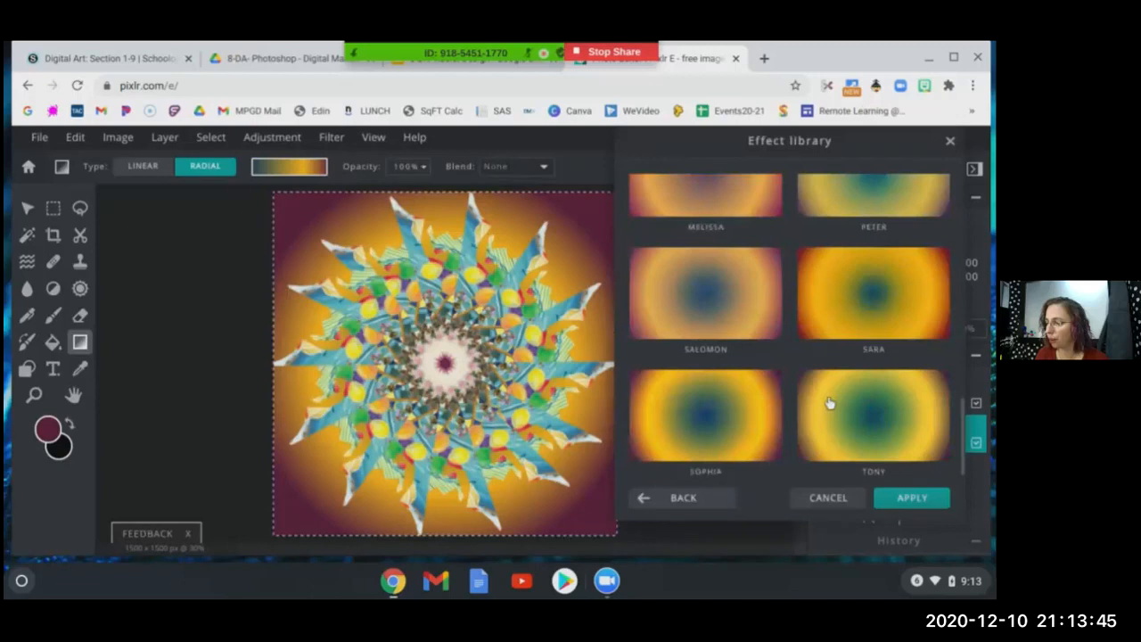
left_click(691, 506)
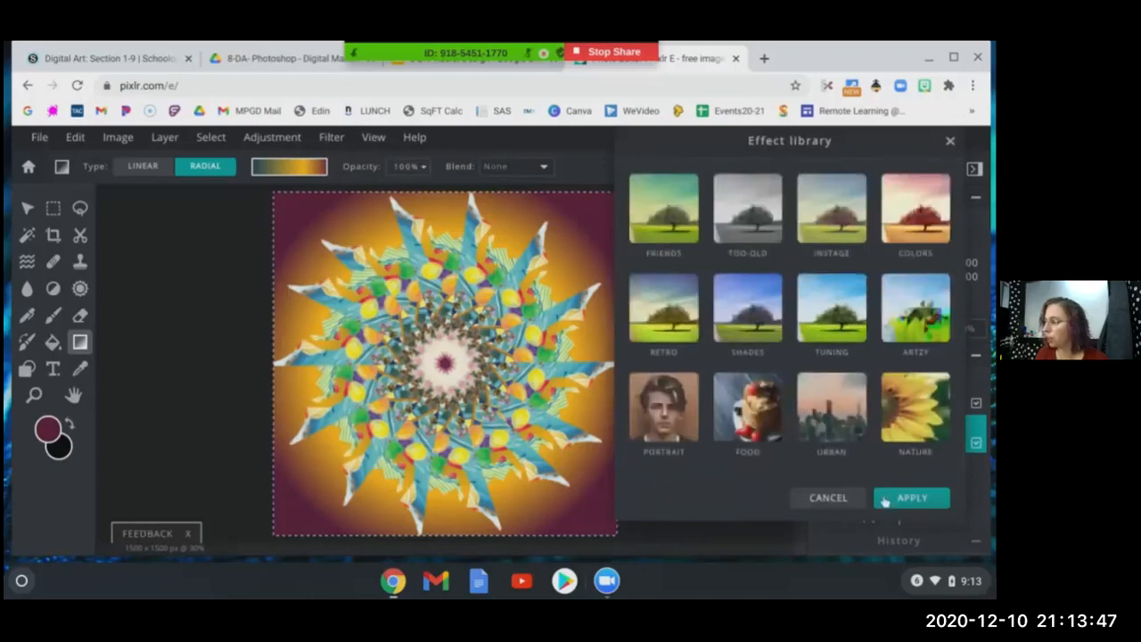
left_click(843, 428)
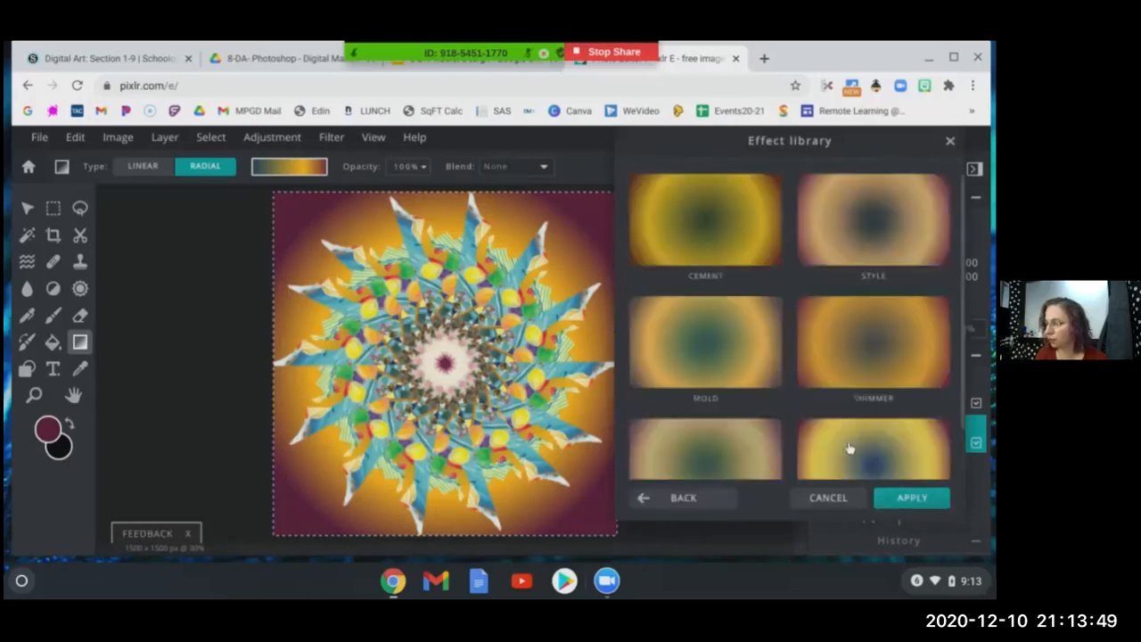
scroll(819, 353, "down", 1)
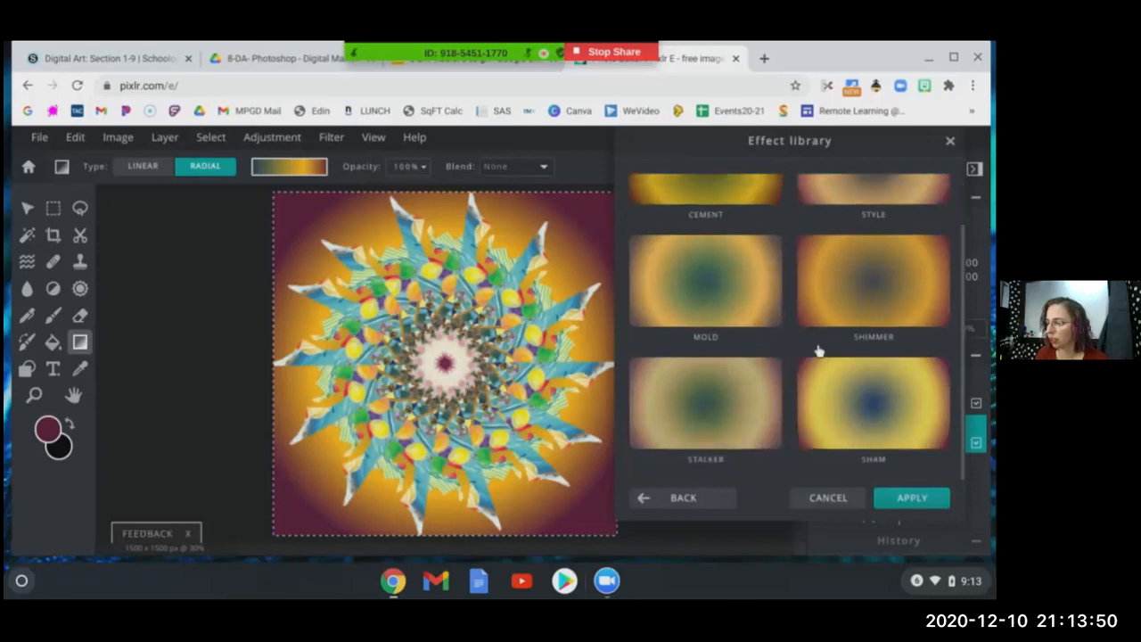
left_click(718, 510)
left_click(839, 498)
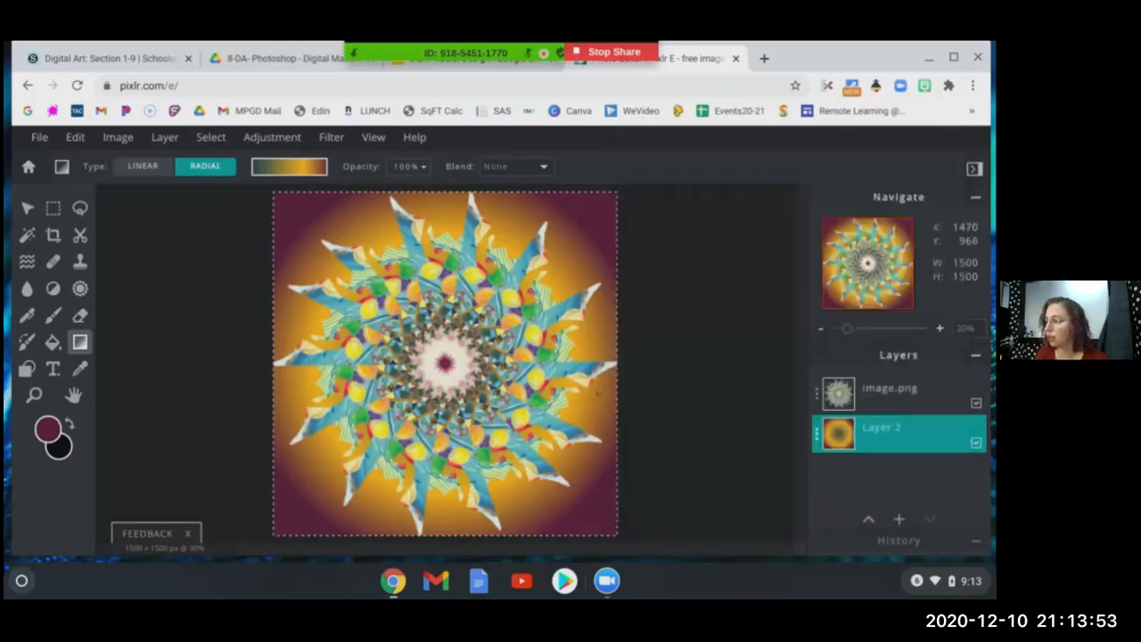
Apply a Mosaic filter with an amount of 69 to the gradient on Layer 2
left_click(331, 138)
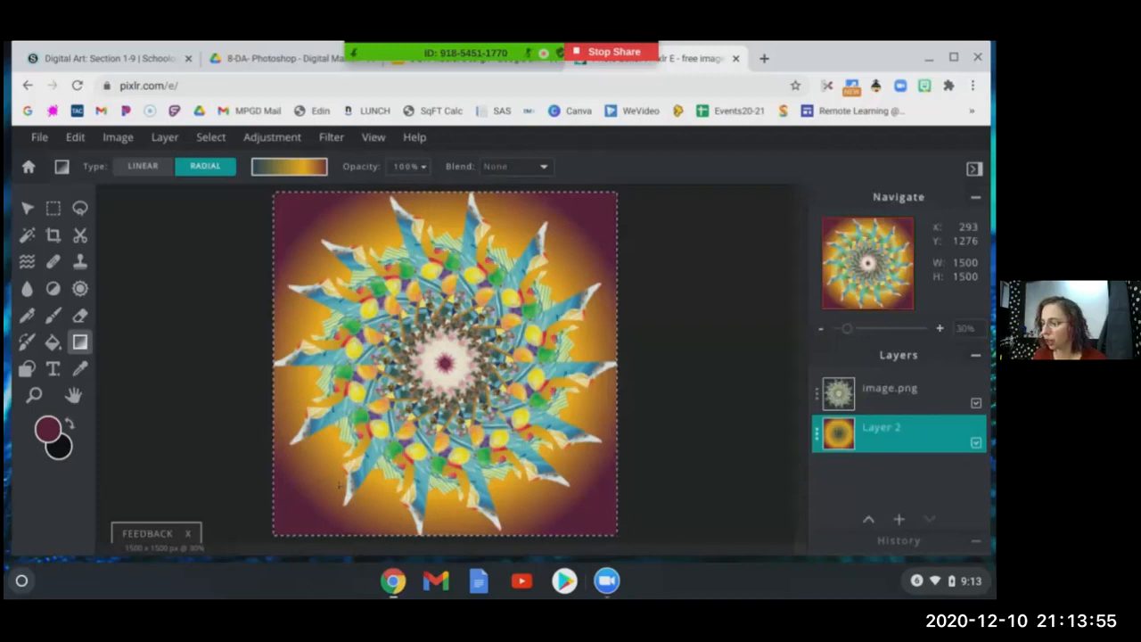
left_click(330, 136)
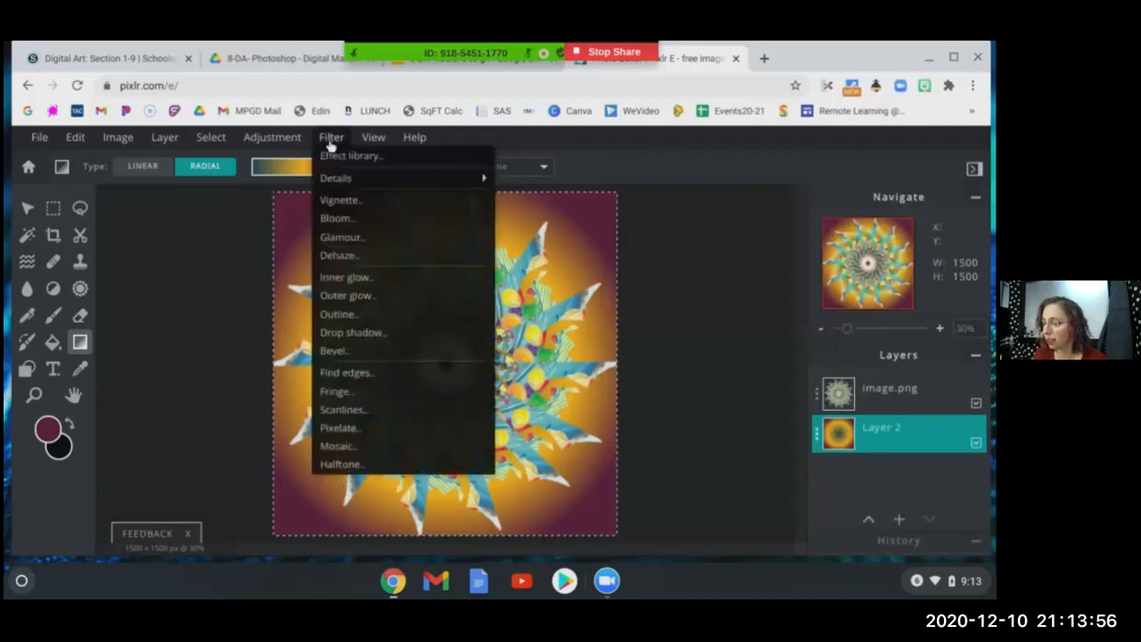
left_click(327, 447)
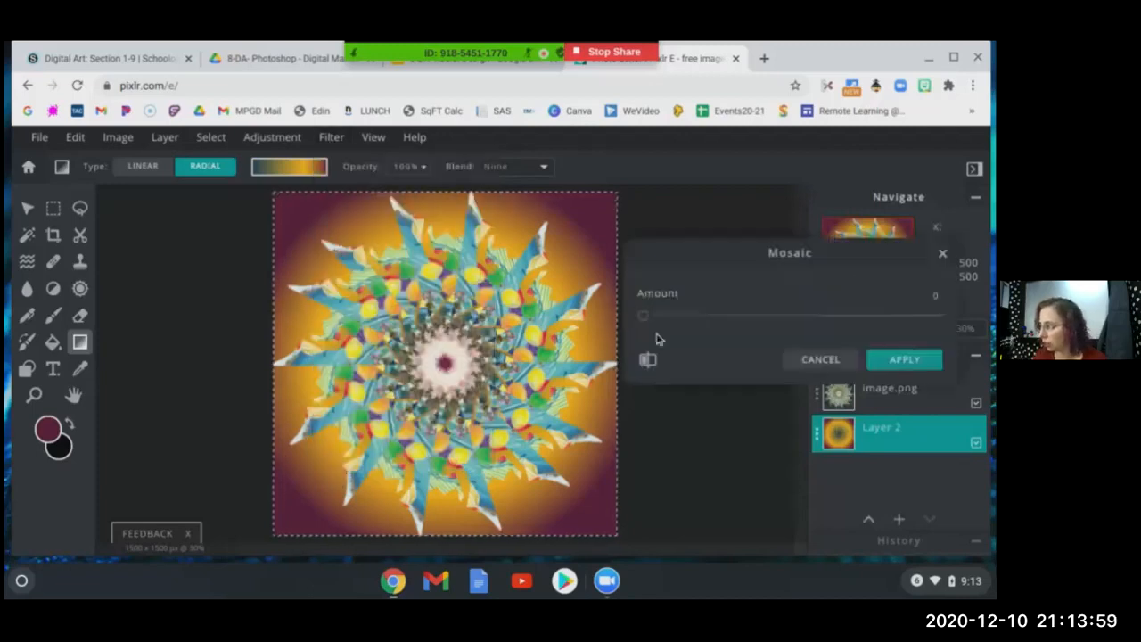
left_click_drag(644, 317, 833, 327)
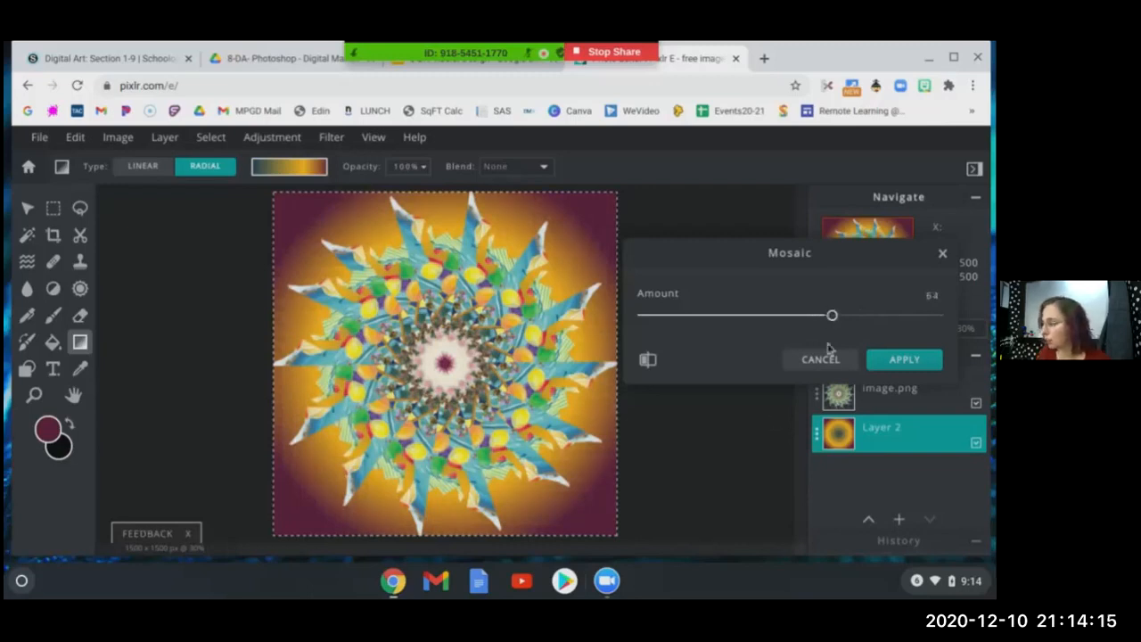
left_click_drag(832, 317, 846, 327)
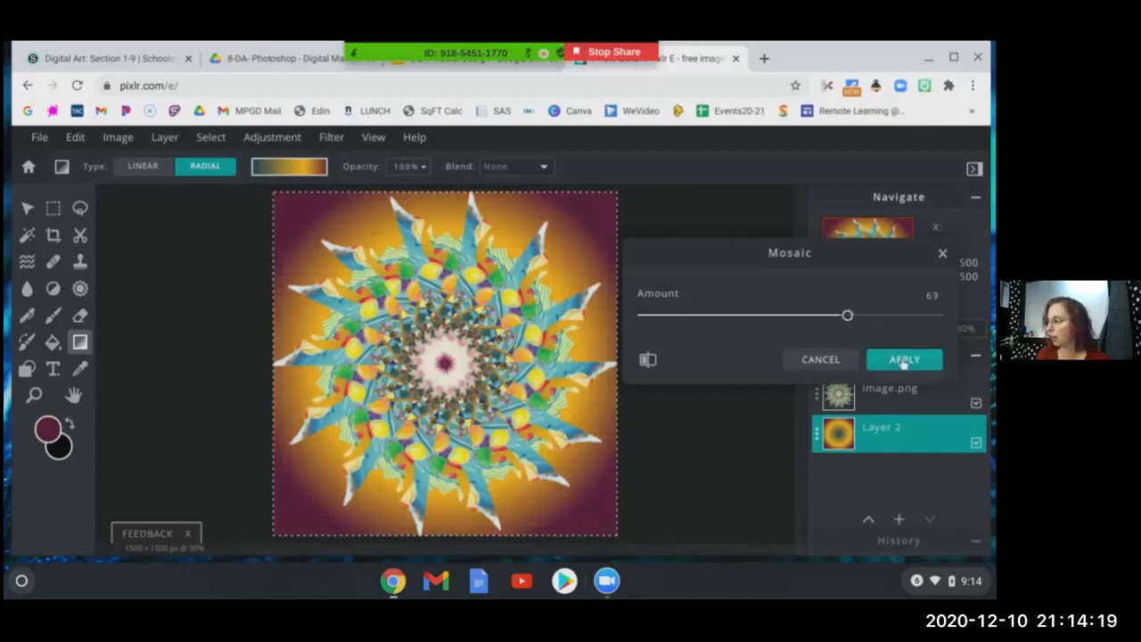
left_click(649, 362)
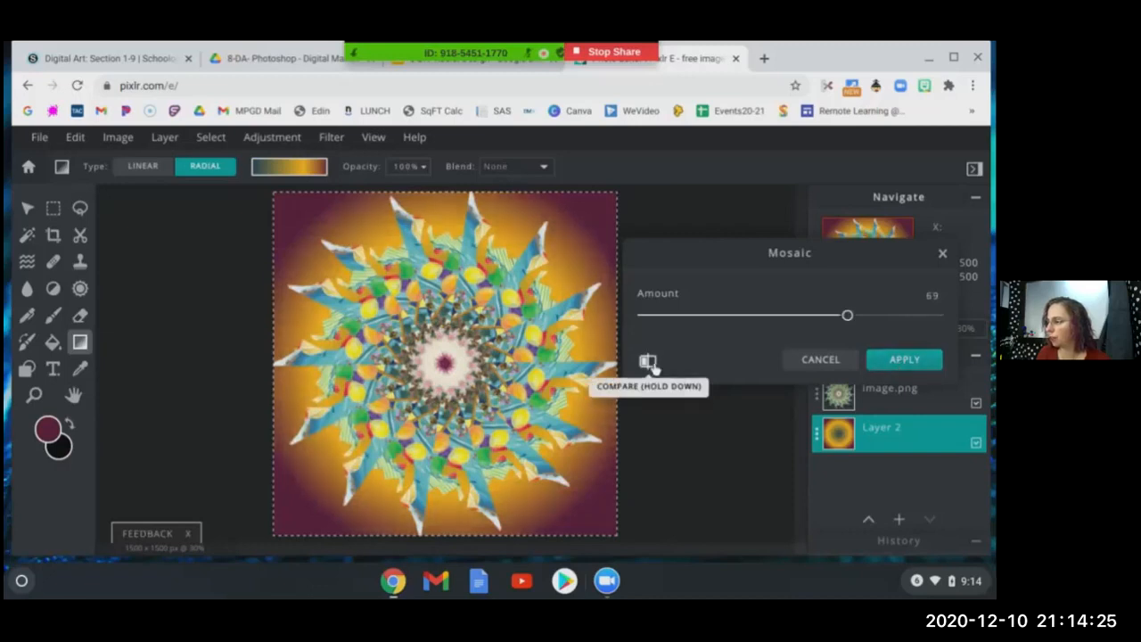
left_click(904, 360)
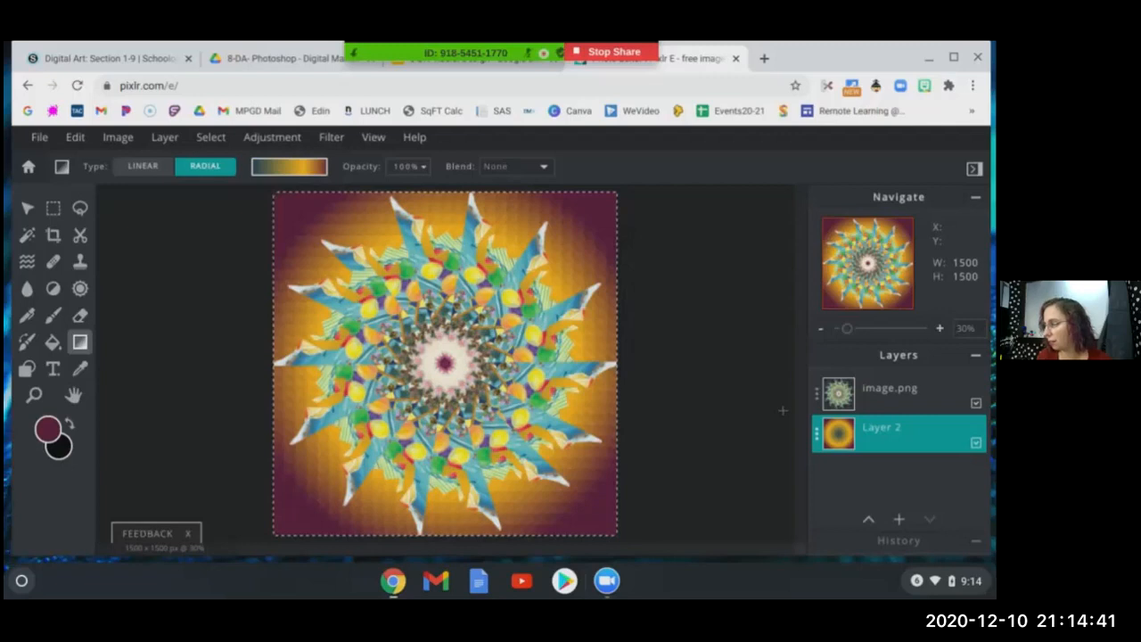
Select the image.png layer and preview the default Bevel filter on the mandala, then cancel the filter
left_click(903, 401)
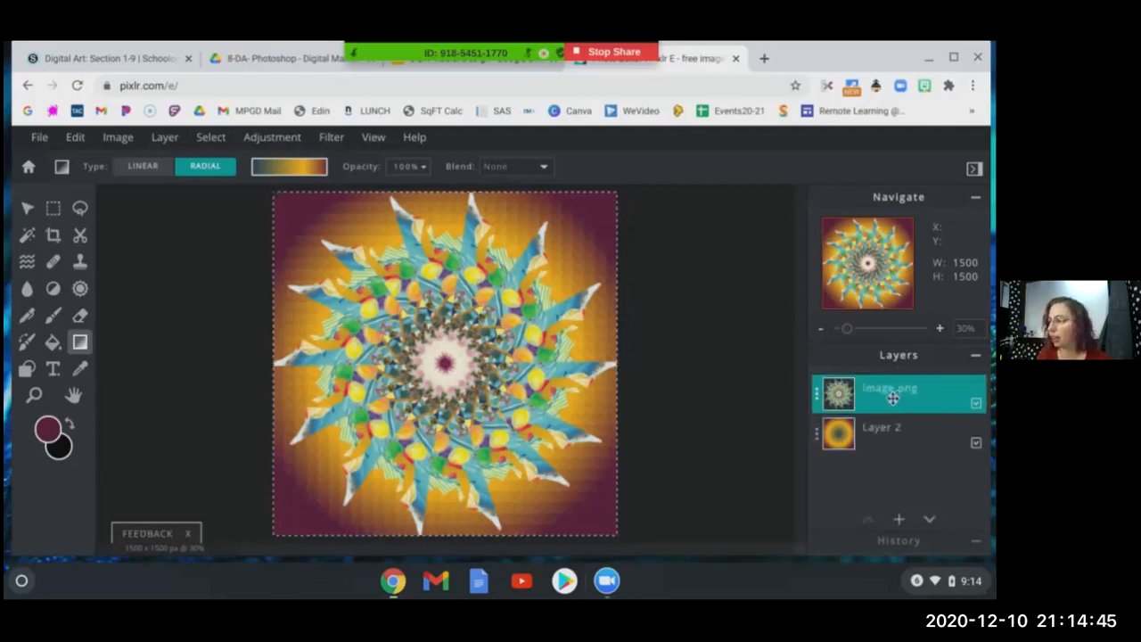
left_click(330, 139)
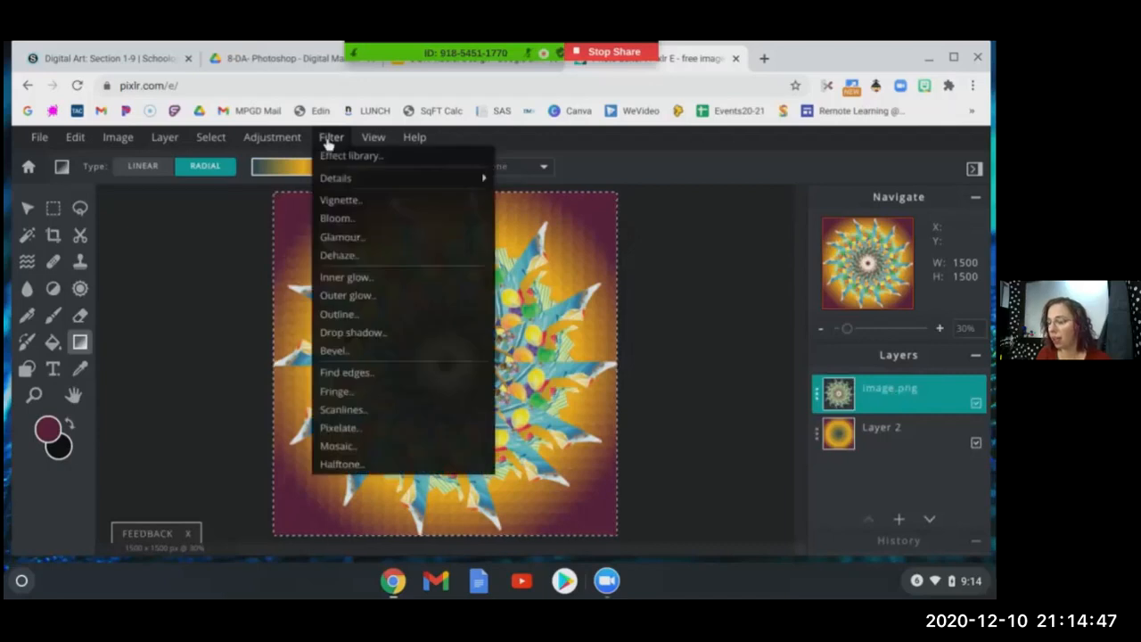
mouse_move(287, 140)
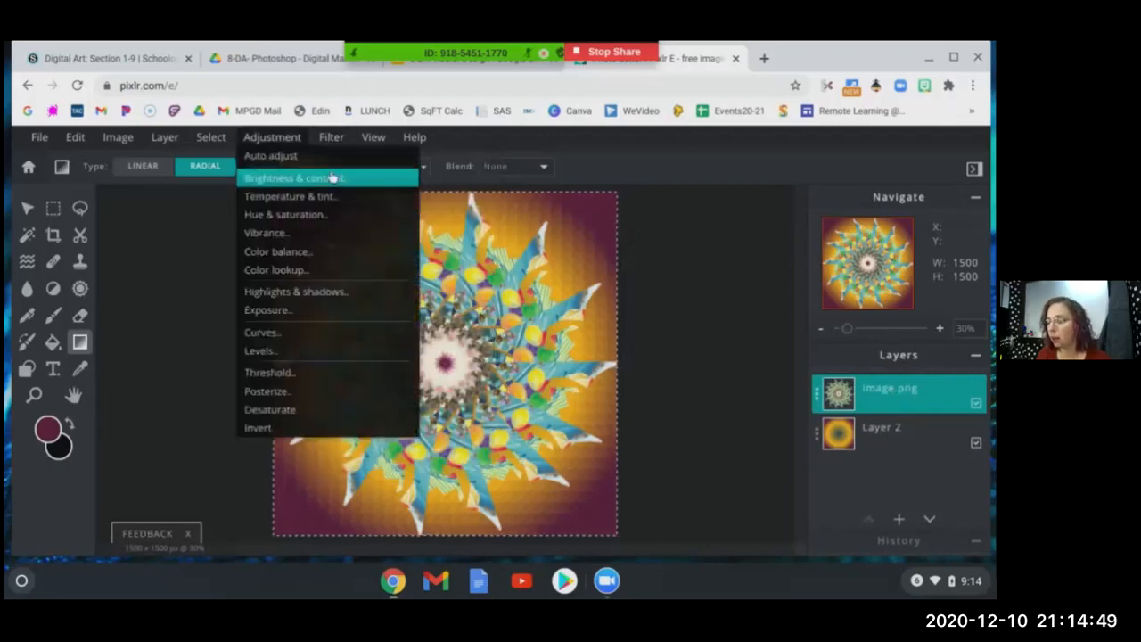
mouse_move(330, 138)
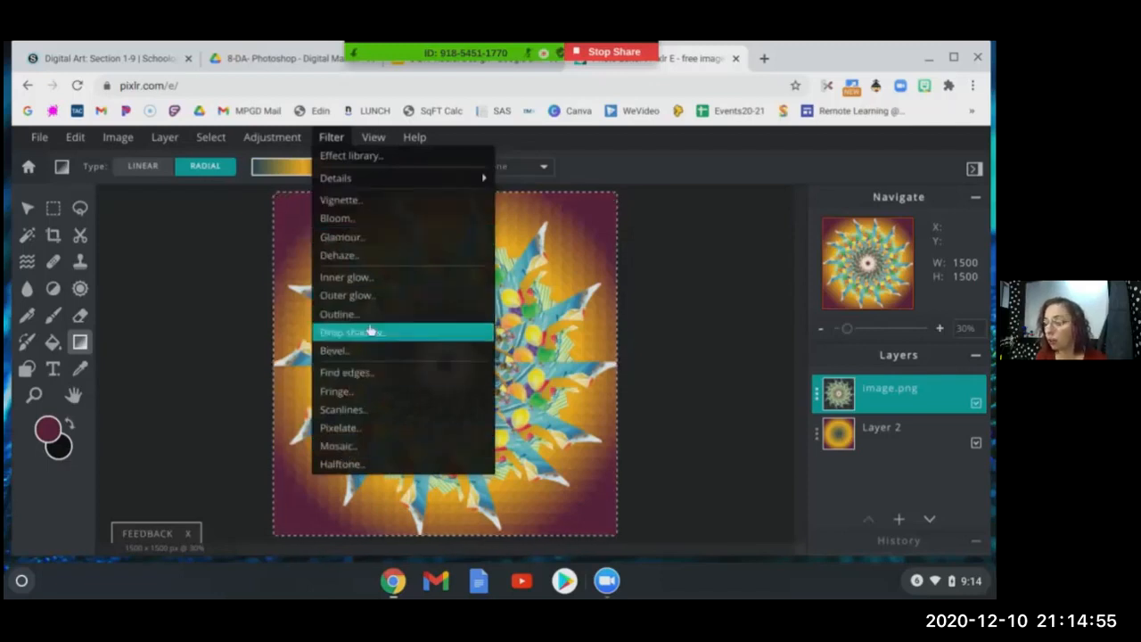
left_click(350, 351)
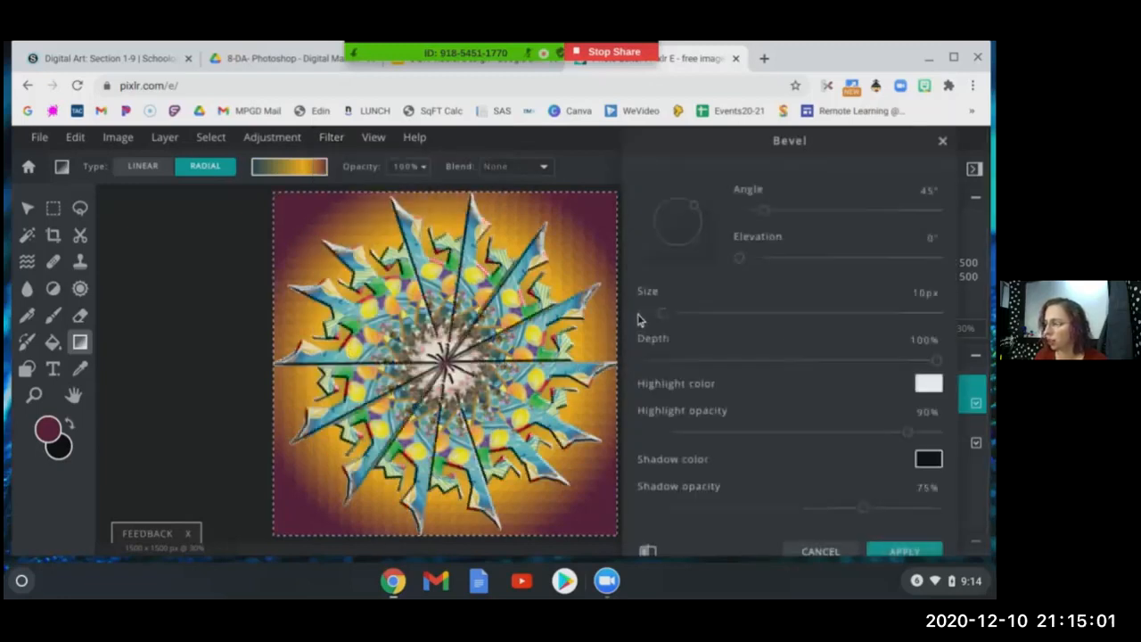
left_click(820, 552)
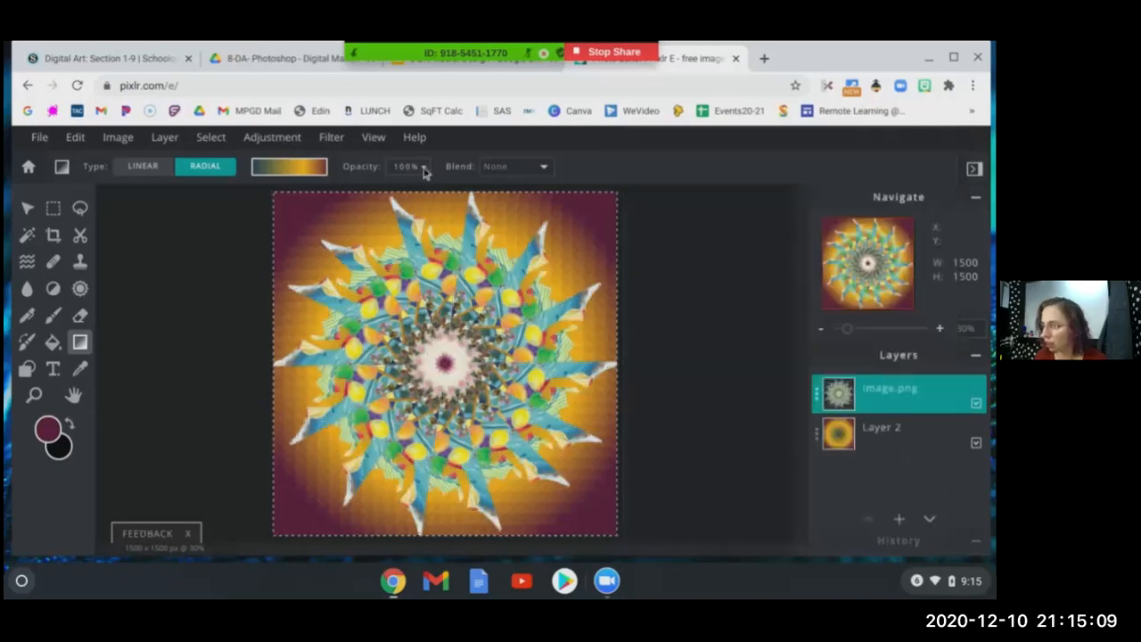
Apply a maroon outline of size 12 at 100% opacity around the mandala, with Outline only off
left_click(331, 137)
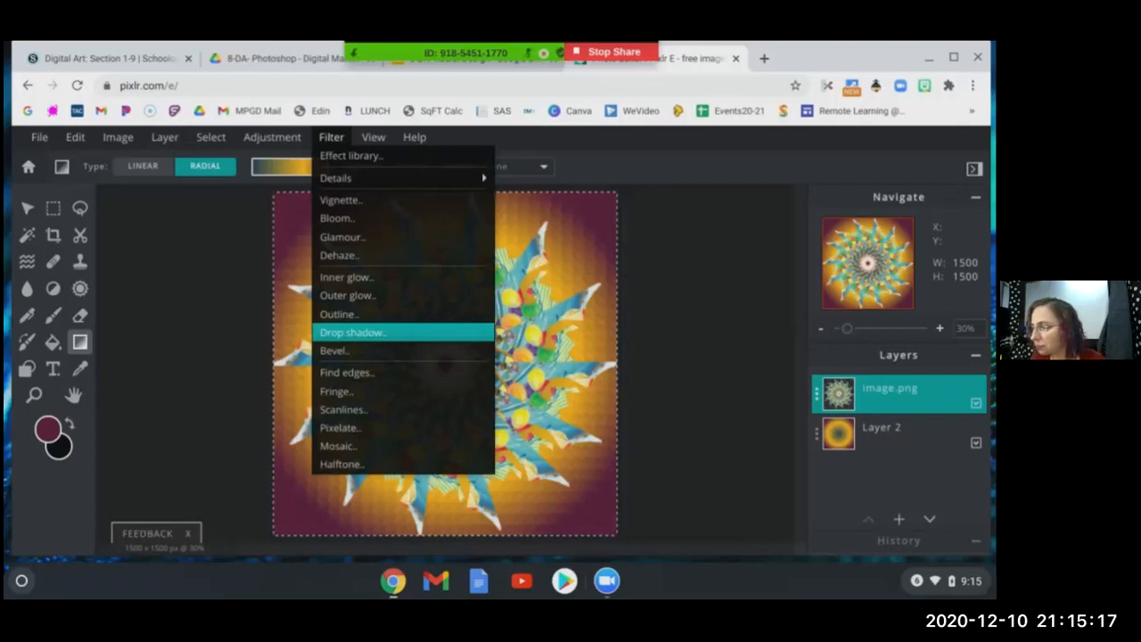
left_click(366, 323)
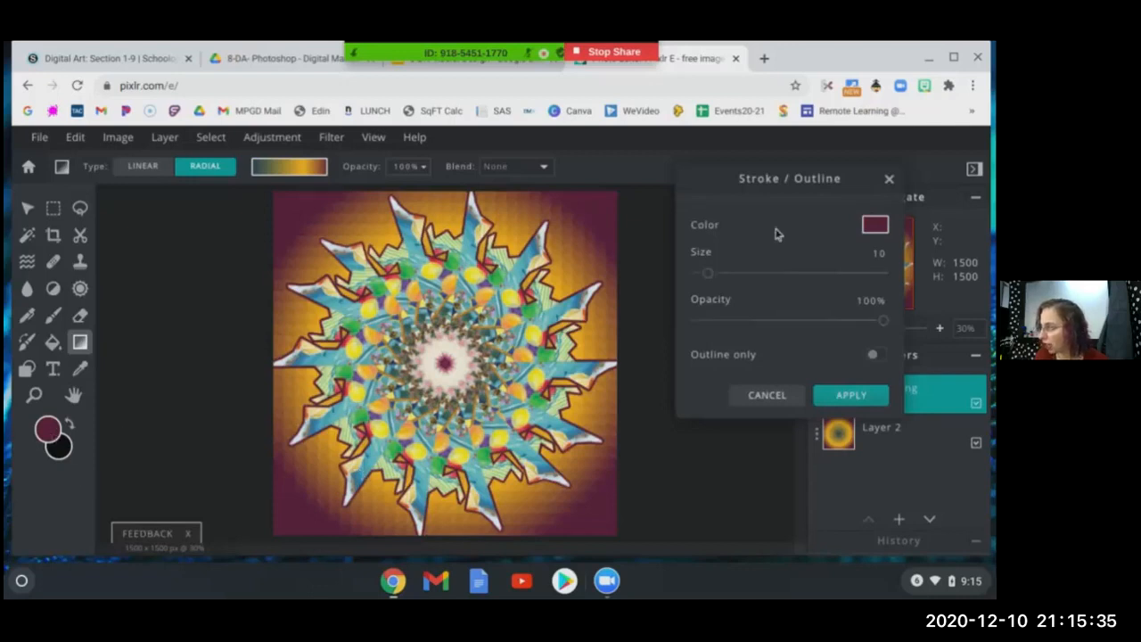
mouse_move(709, 275)
left_mouse_down()
mouse_move(782, 261)
mouse_move(698, 274)
mouse_move(711, 283)
left_mouse_up()
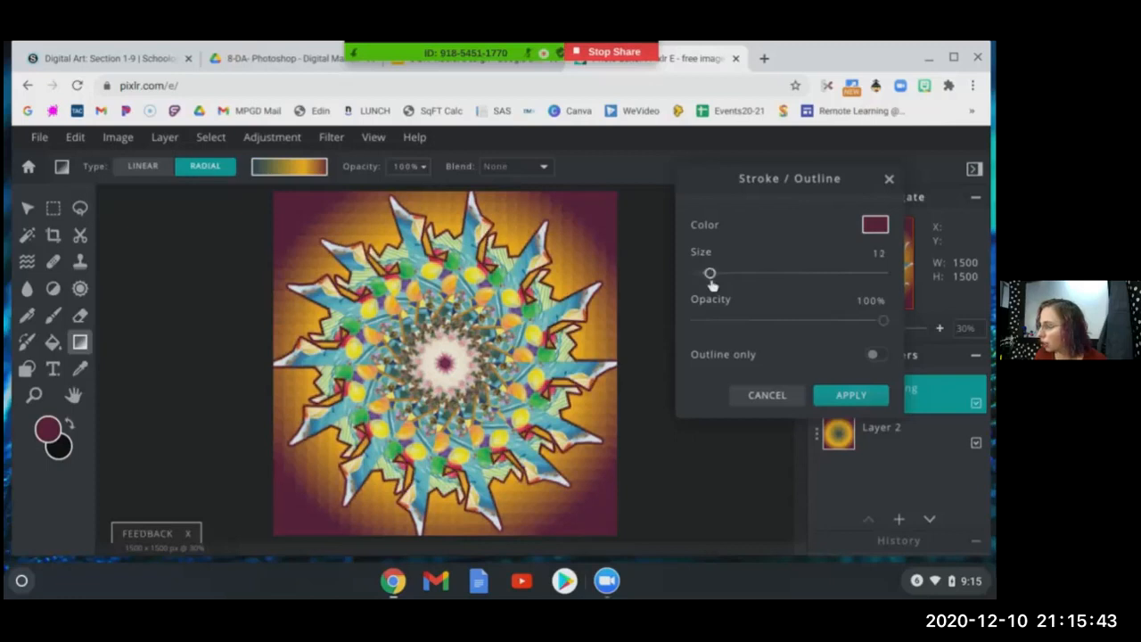
mouse_move(883, 321)
left_mouse_down()
mouse_move(792, 320)
mouse_move(884, 321)
left_mouse_up()
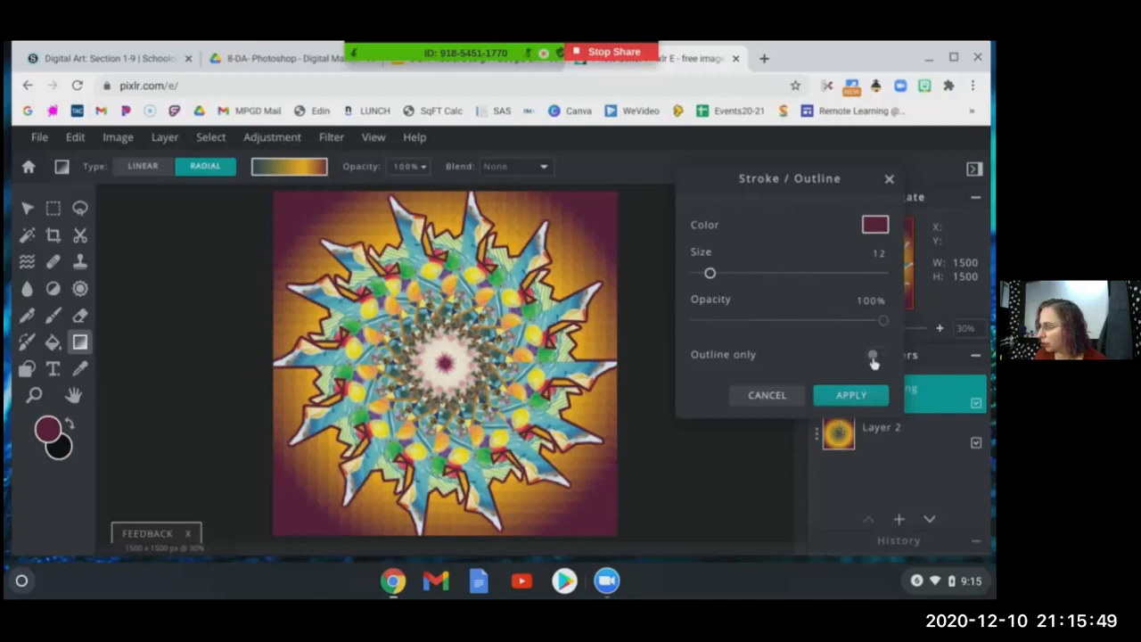
left_click(874, 357)
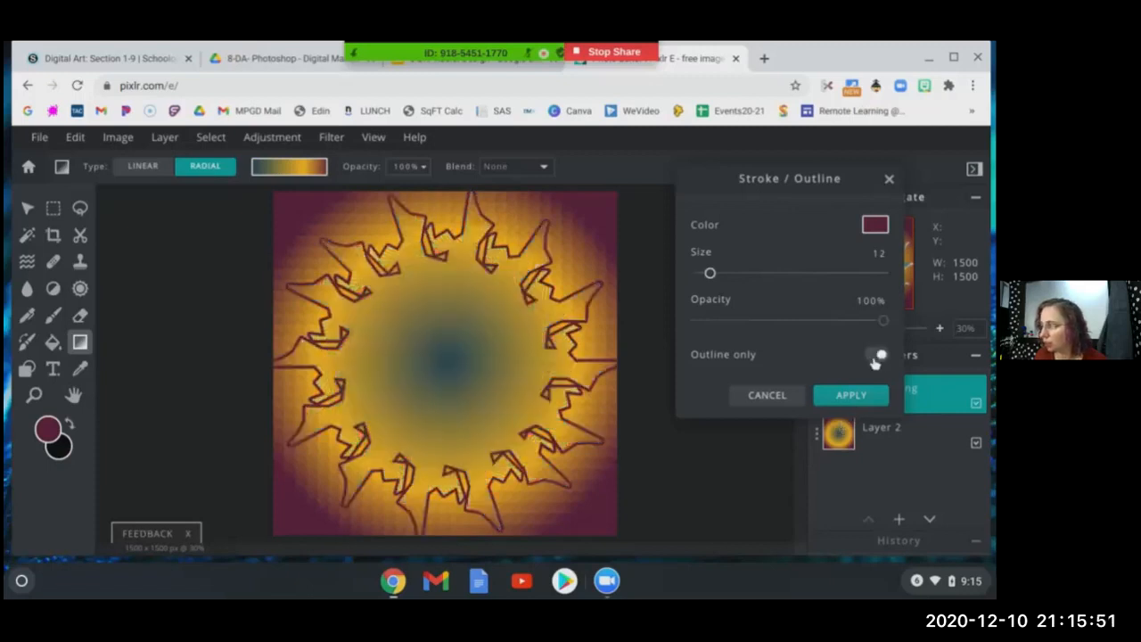
left_click(881, 356)
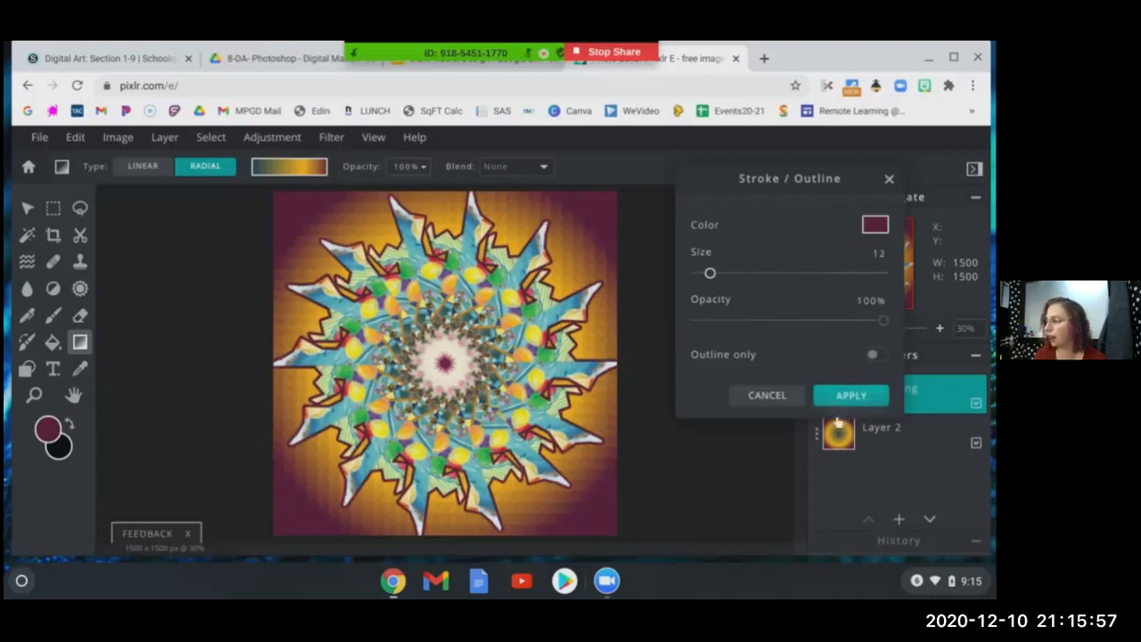
left_click(843, 395)
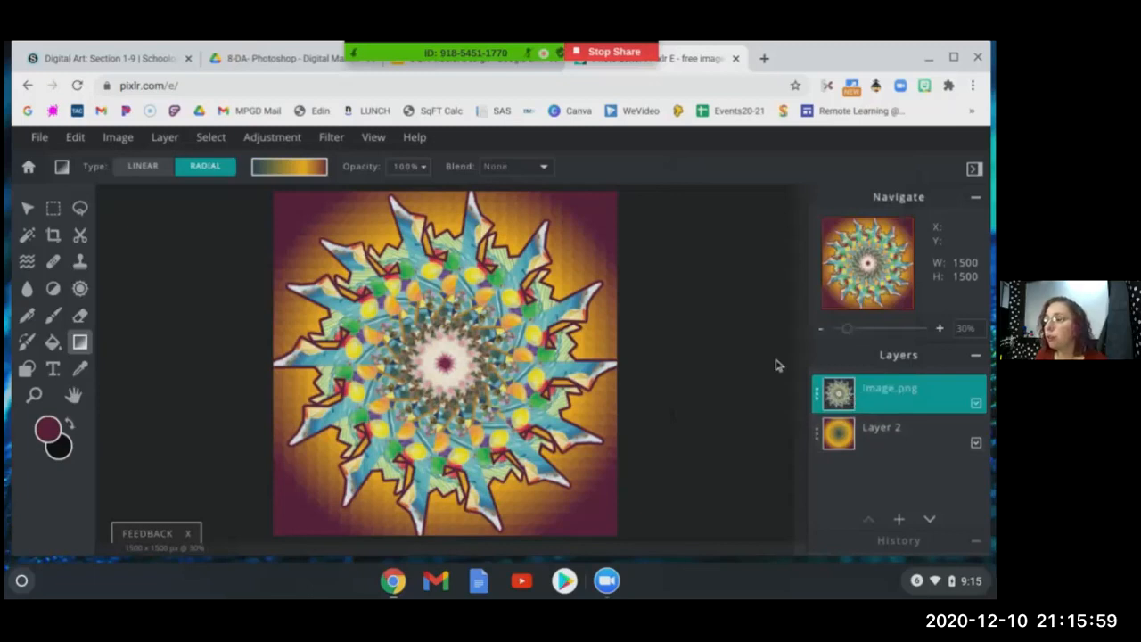
Start an Outer glow filter on the mandala and set its color to a blue sampled from one of the mandala's points
left_click(333, 140)
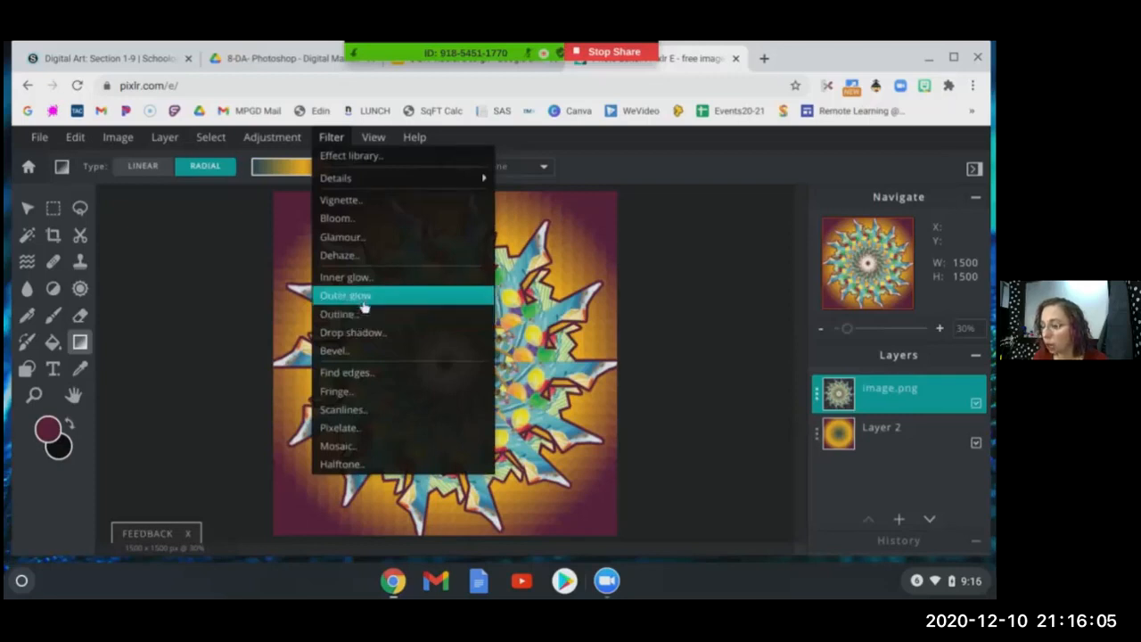
left_click(362, 299)
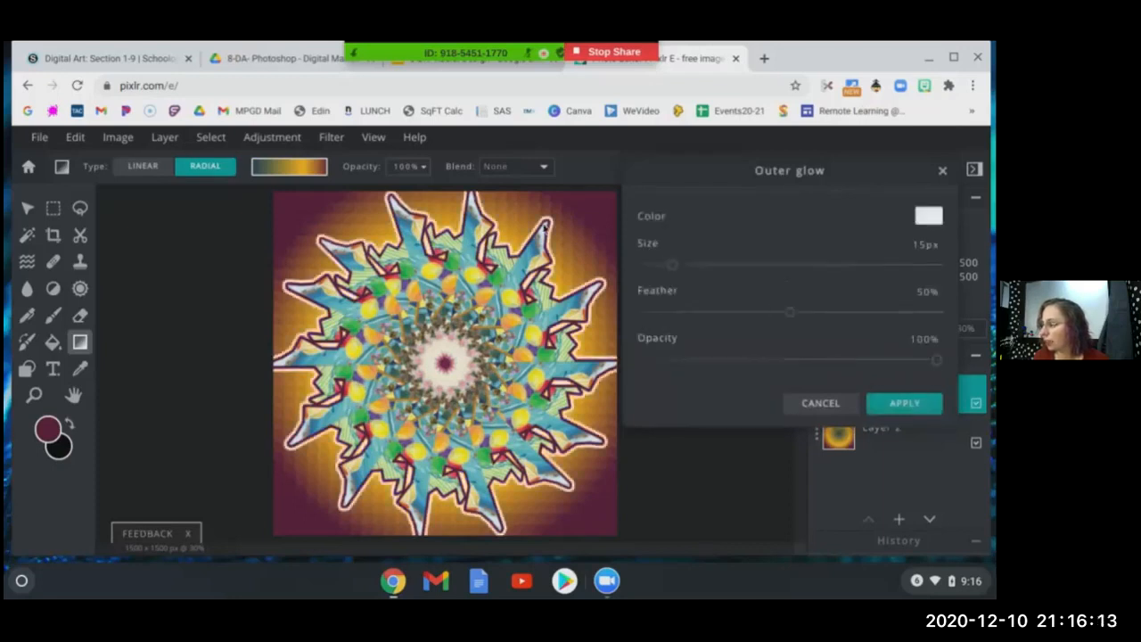
left_click(929, 219)
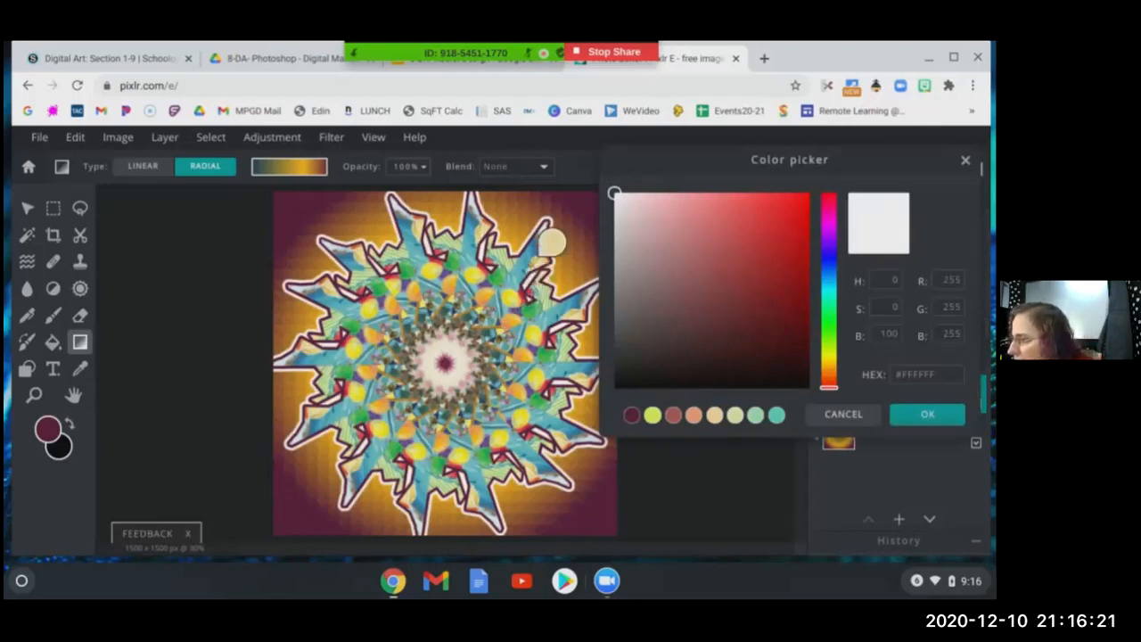
left_click(549, 239)
left_click(553, 233)
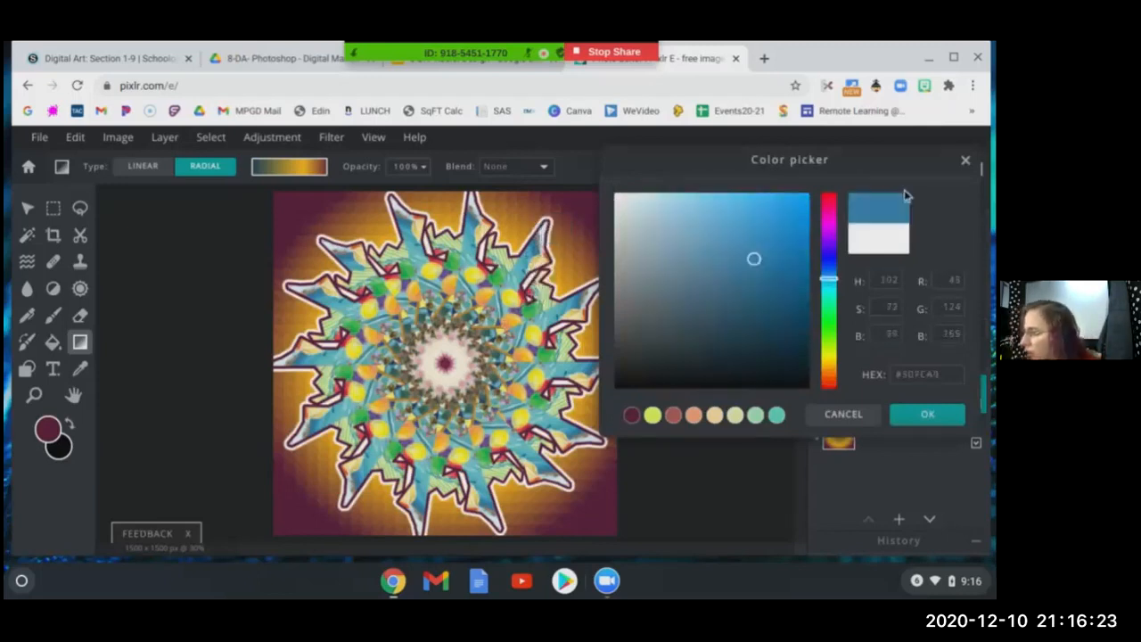
left_click(929, 415)
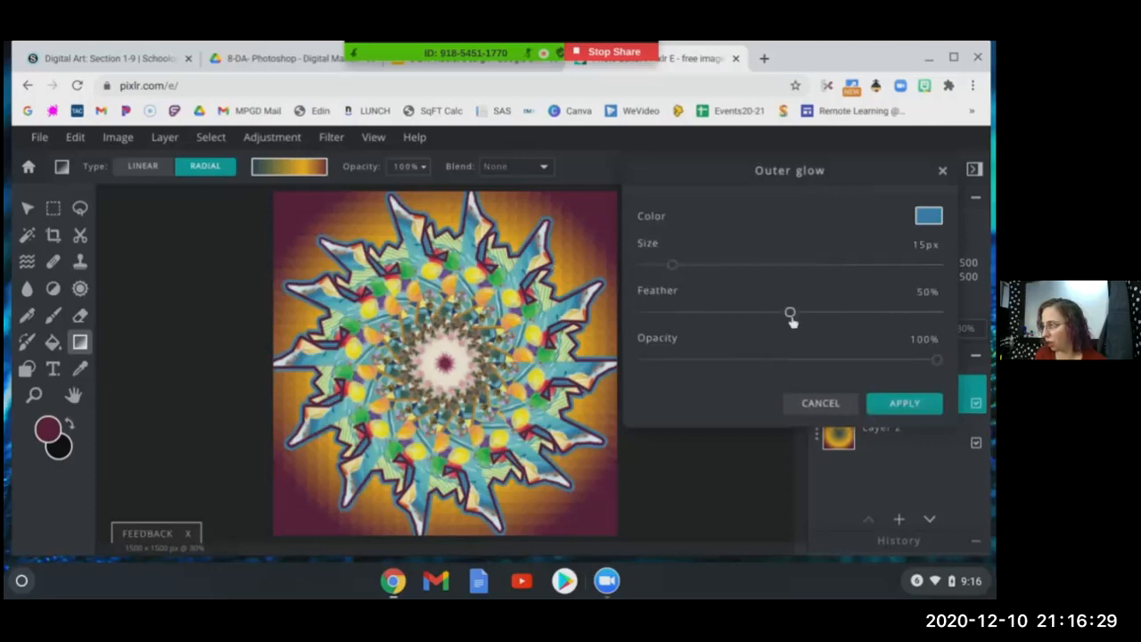
Apply the outer glow with a size of about 78 px, 100% feather and 79% opacity
left_click_drag(789, 313, 915, 312)
left_click_drag(672, 265, 710, 265)
left_click_drag(727, 265, 763, 263)
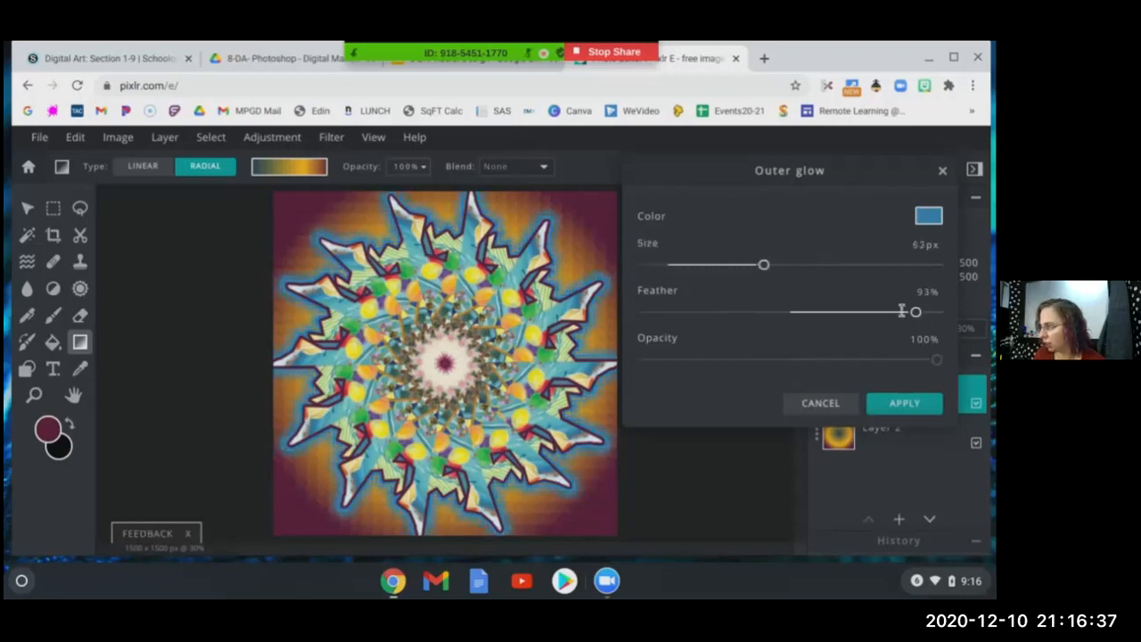
left_click_drag(936, 359, 876, 360)
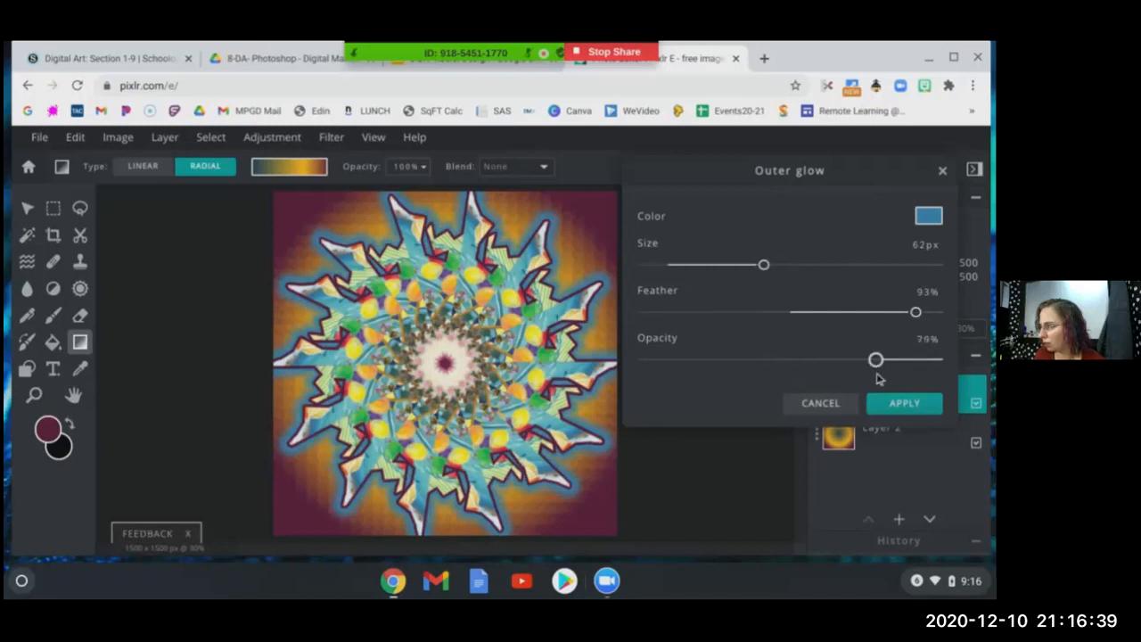
mouse_move(915, 312)
left_mouse_down()
mouse_move(810, 313)
mouse_move(629, 352)
mouse_move(936, 313)
left_mouse_up()
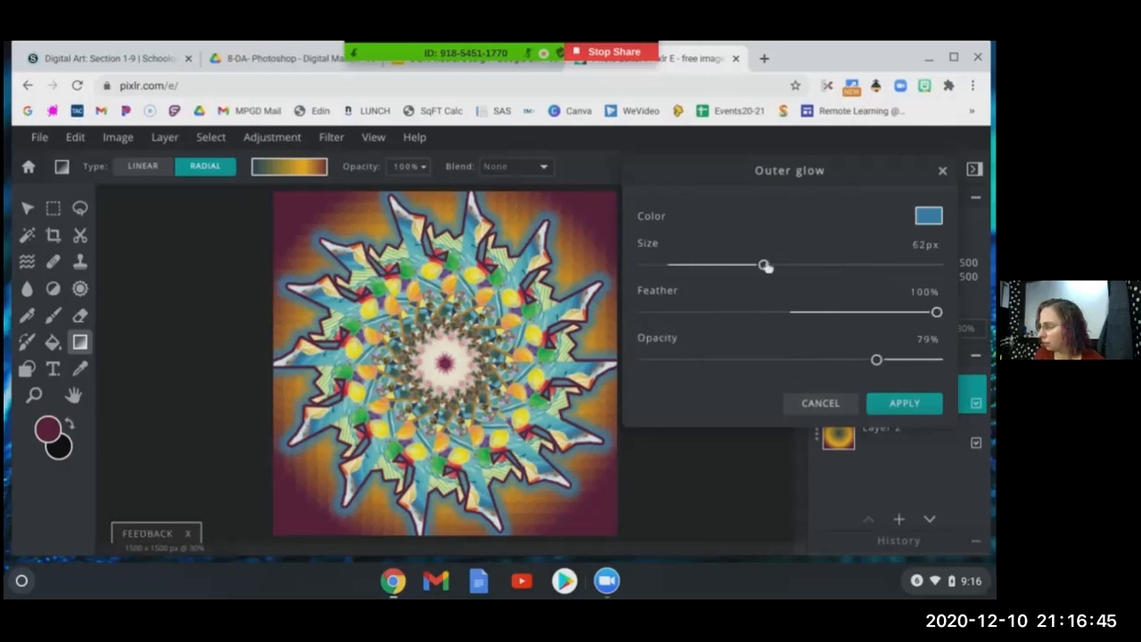
left_click_drag(764, 264, 796, 264)
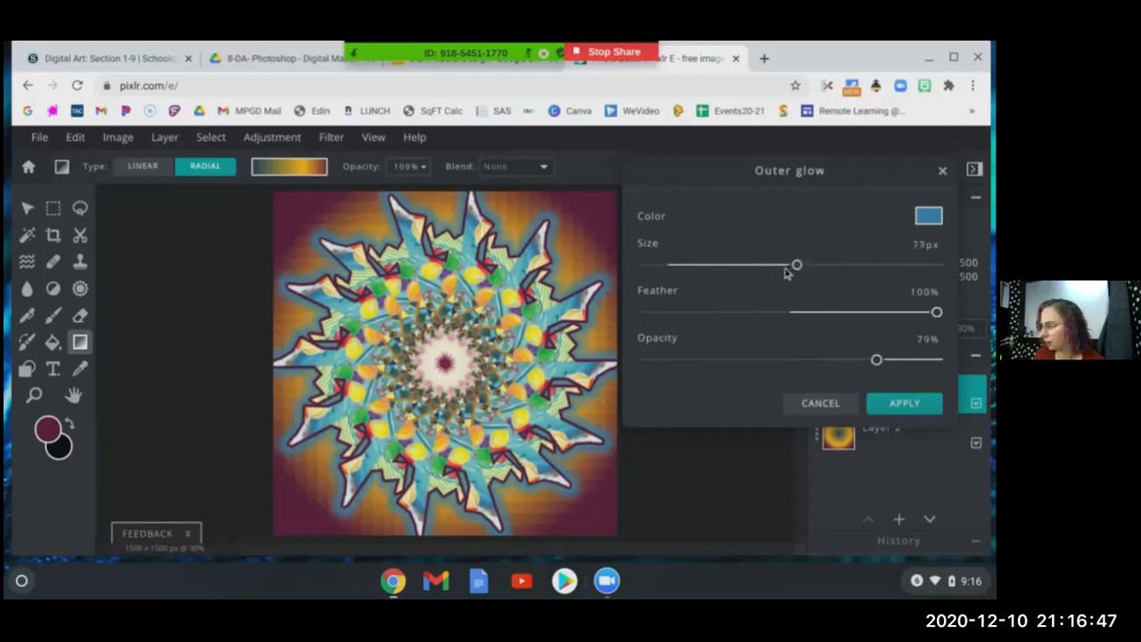
left_click(894, 403)
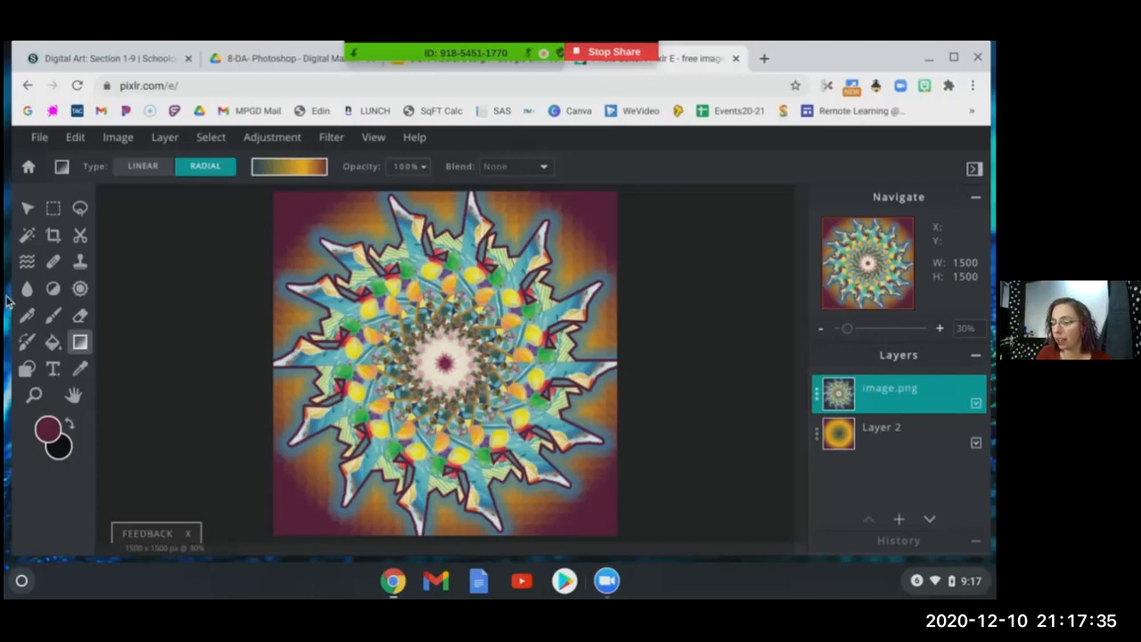
Save the finished mandala image as a PNG download at 1500 × 1500, and close the save dialog
left_click(40, 139)
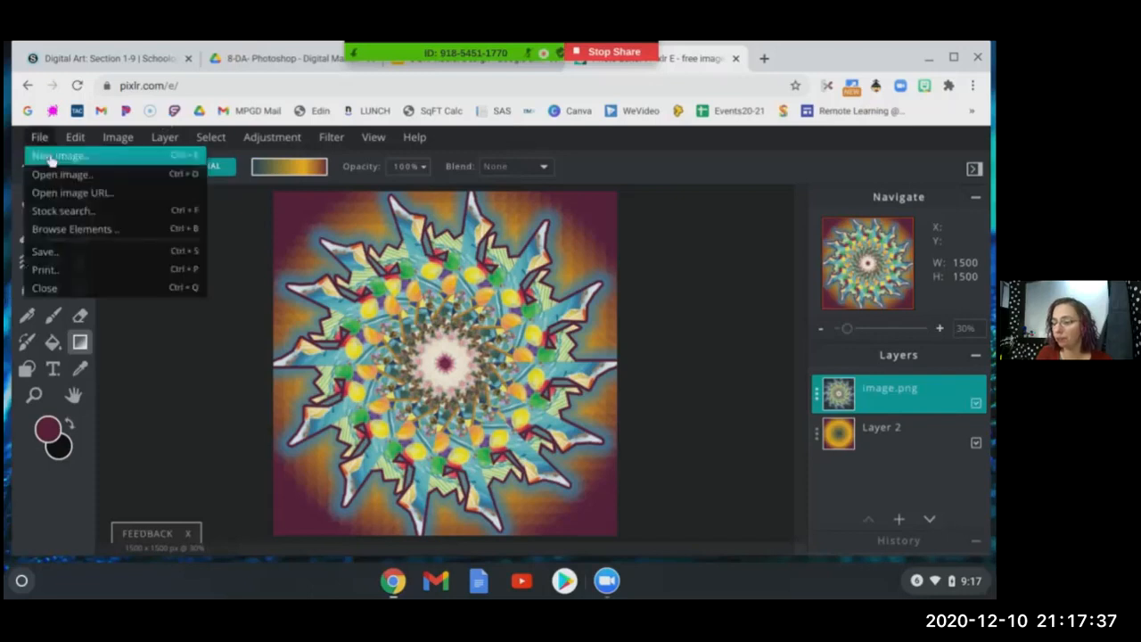
left_click(72, 257)
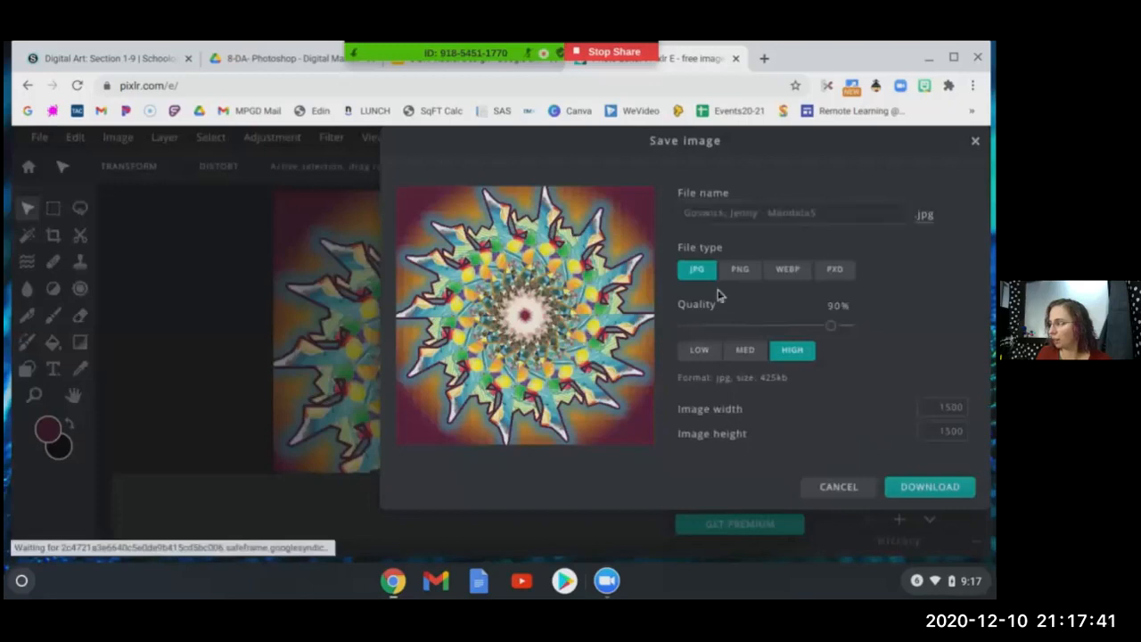
left_click(741, 272)
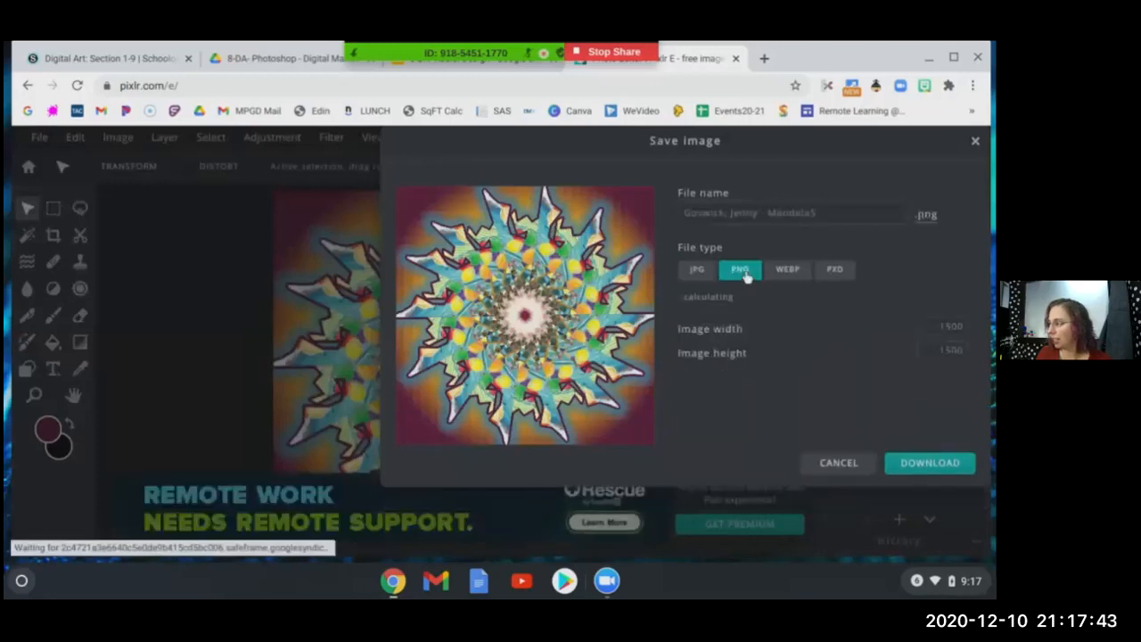
left_click(929, 466)
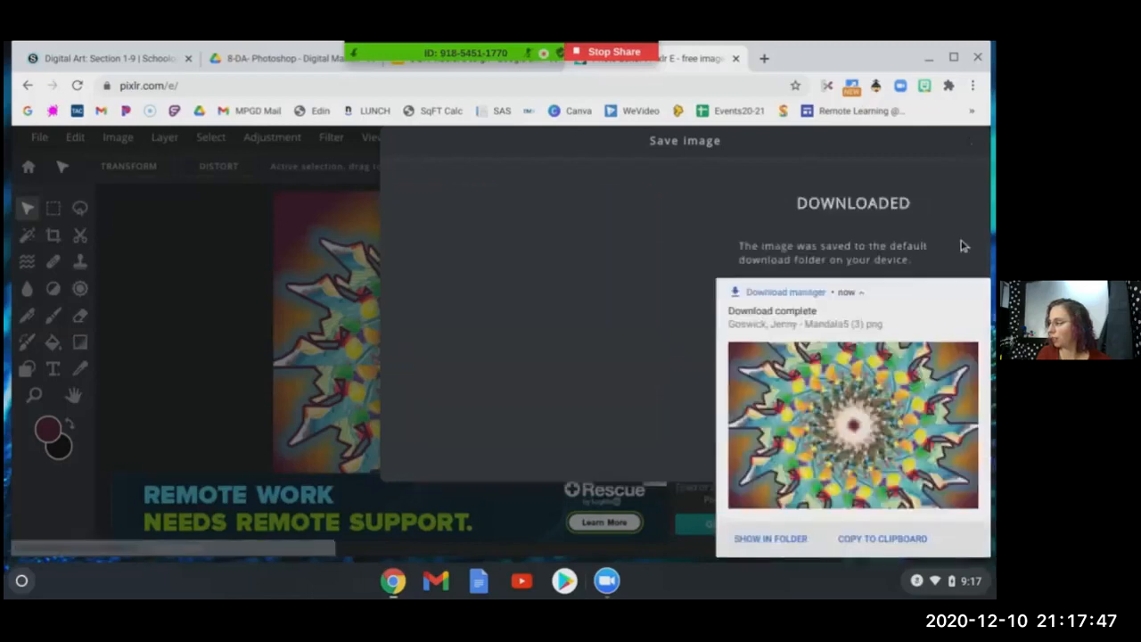
left_click(979, 291)
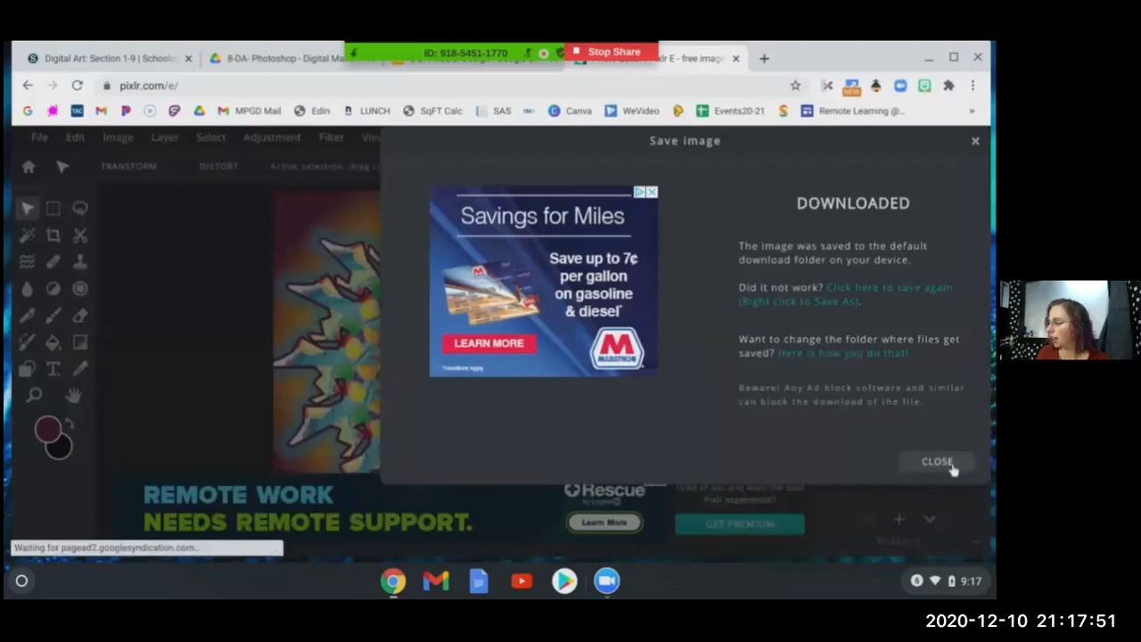
left_click(936, 462)
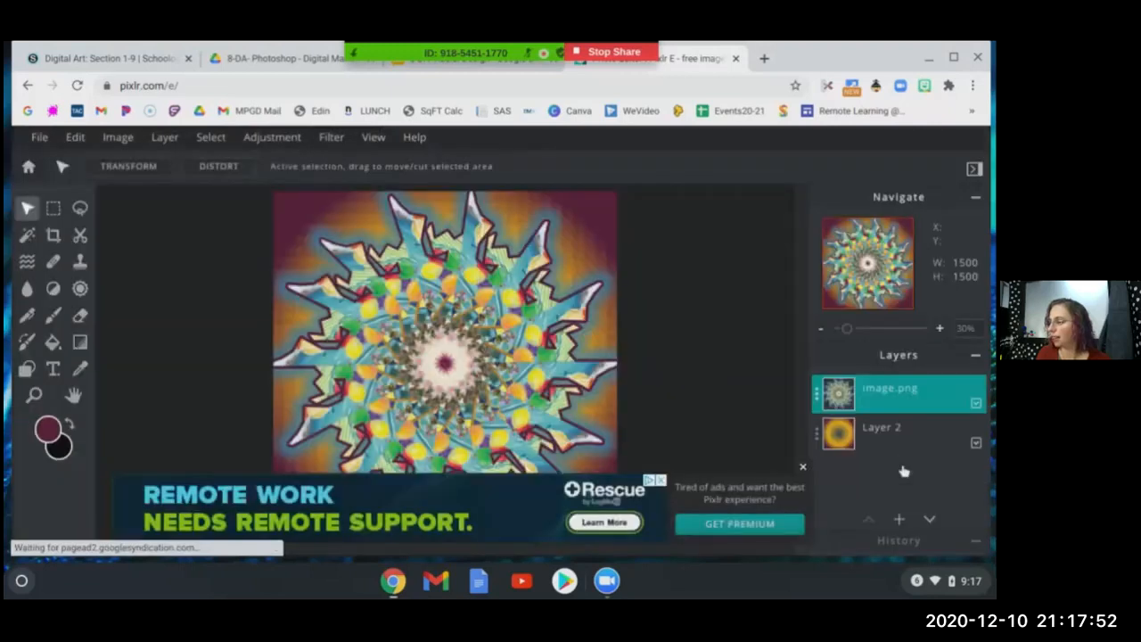
Close the advertisement banner, take a full-screen screenshot of the mandala with its layers, and dismiss the notification
left_click(803, 466)
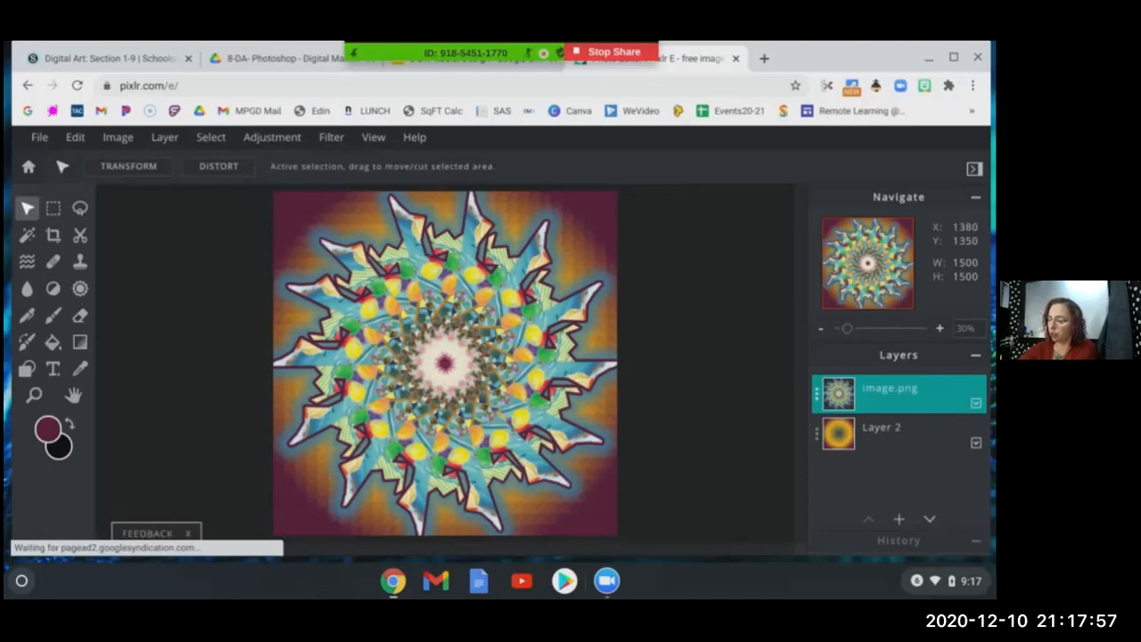
key("ctrl+F5")
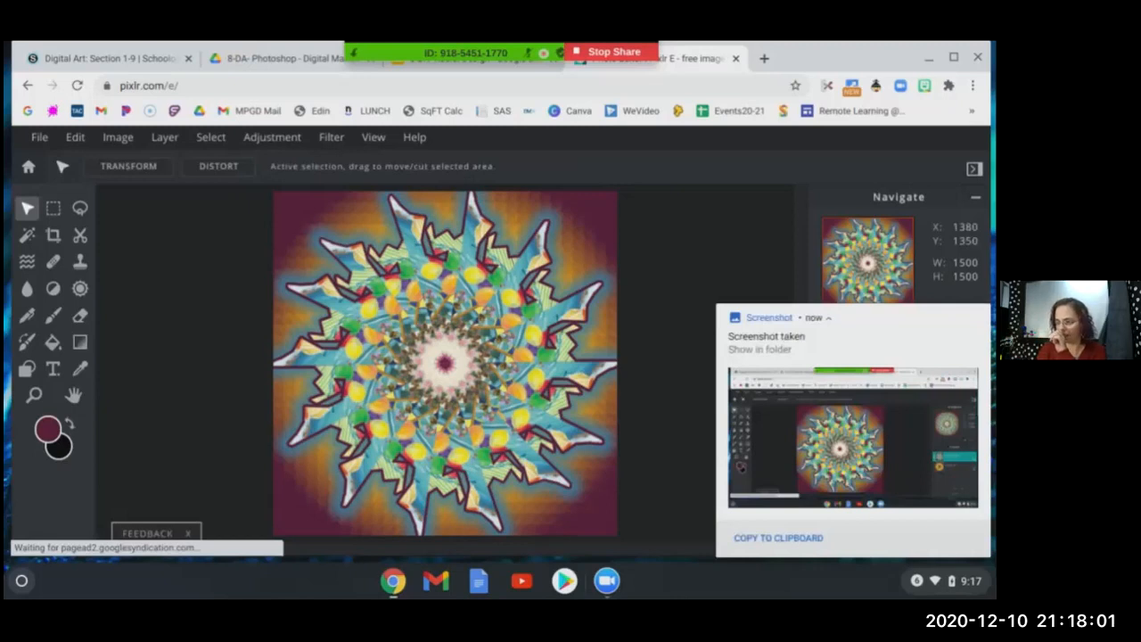
left_click(979, 316)
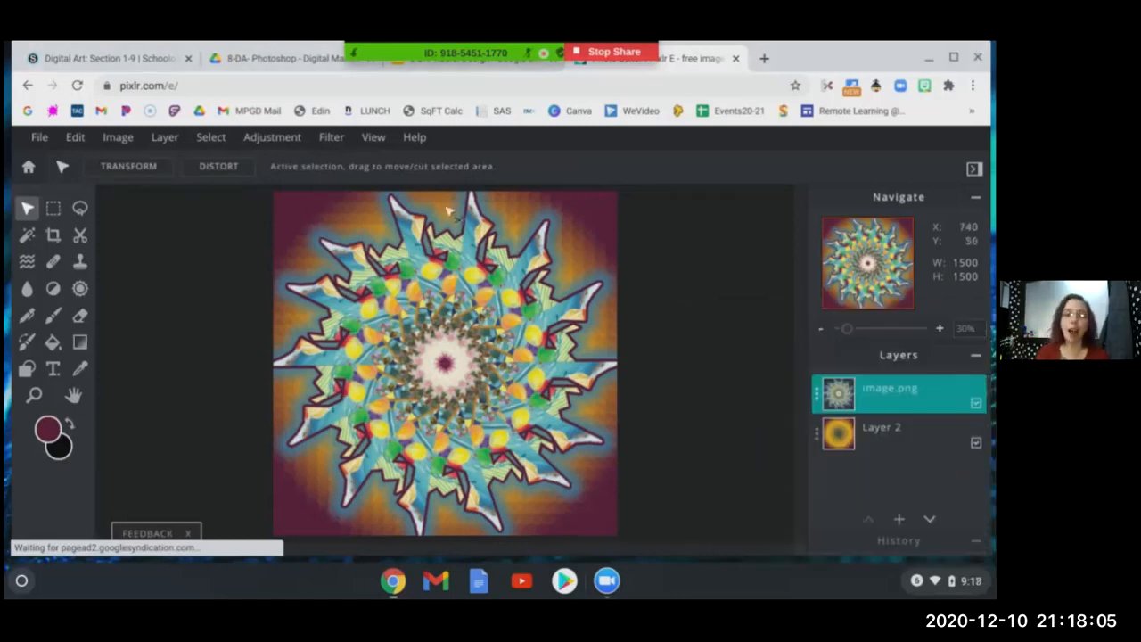